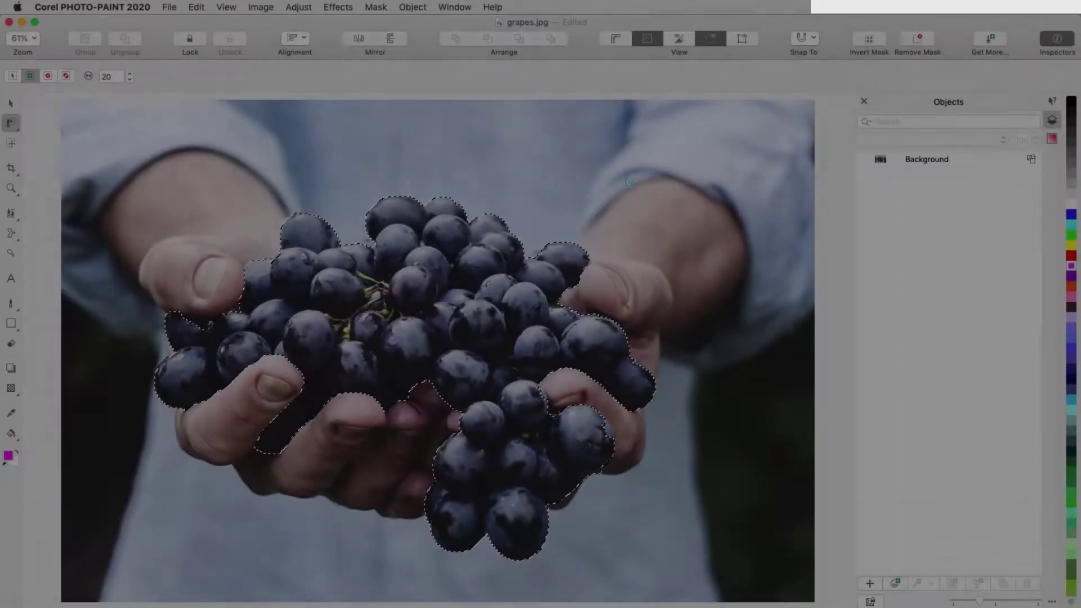
# Step: Add a Pointillist lens over the grapes from the current mask
pyautogui.click(895, 583)
pyautogui.click(460, 130)
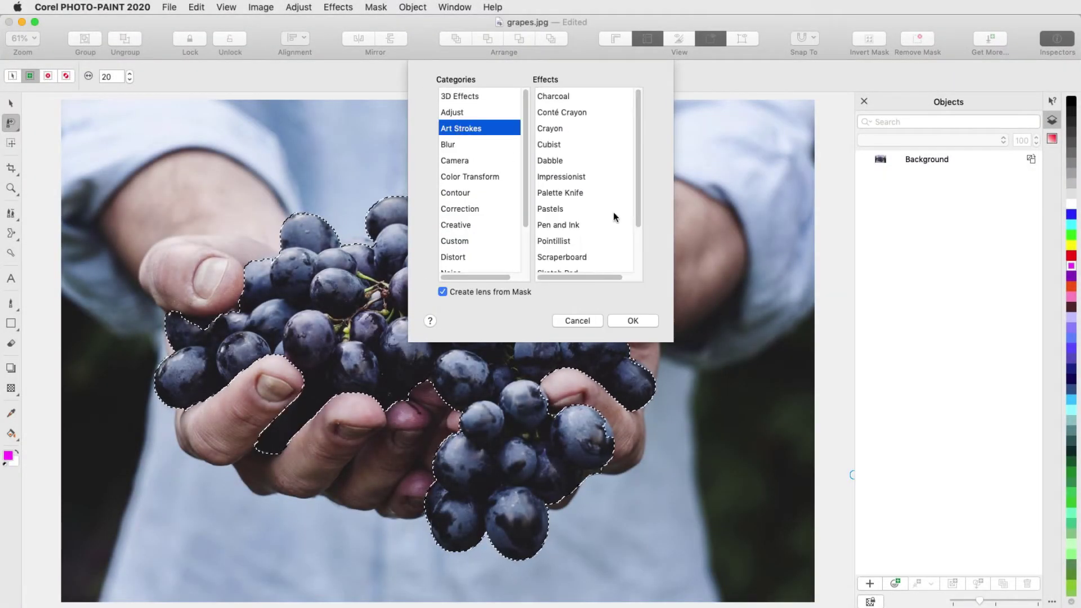
pyautogui.click(596, 241)
pyautogui.click(636, 320)
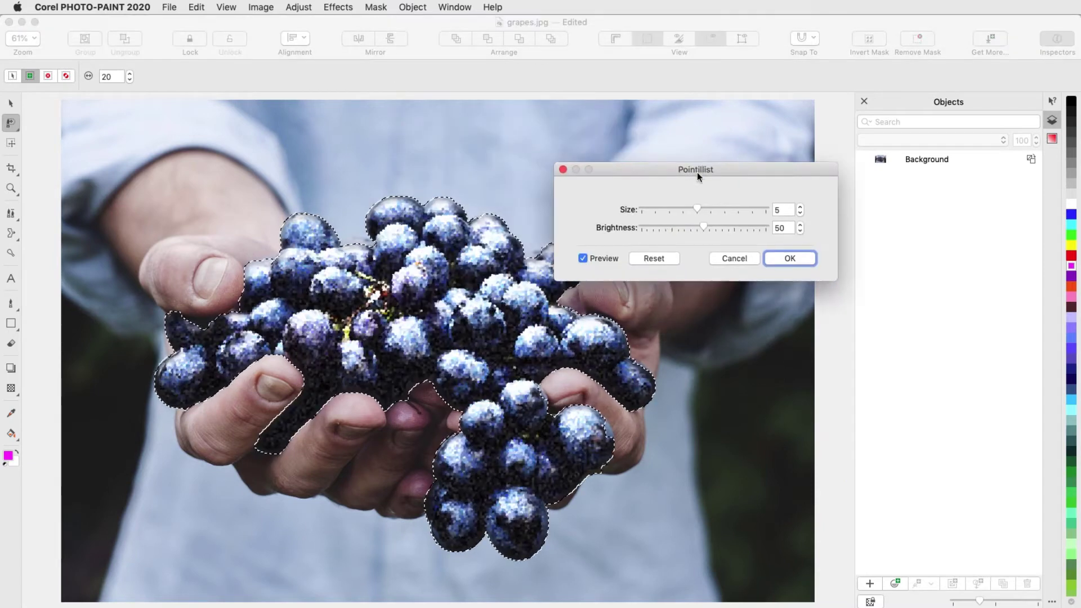
pyautogui.click(803, 258)
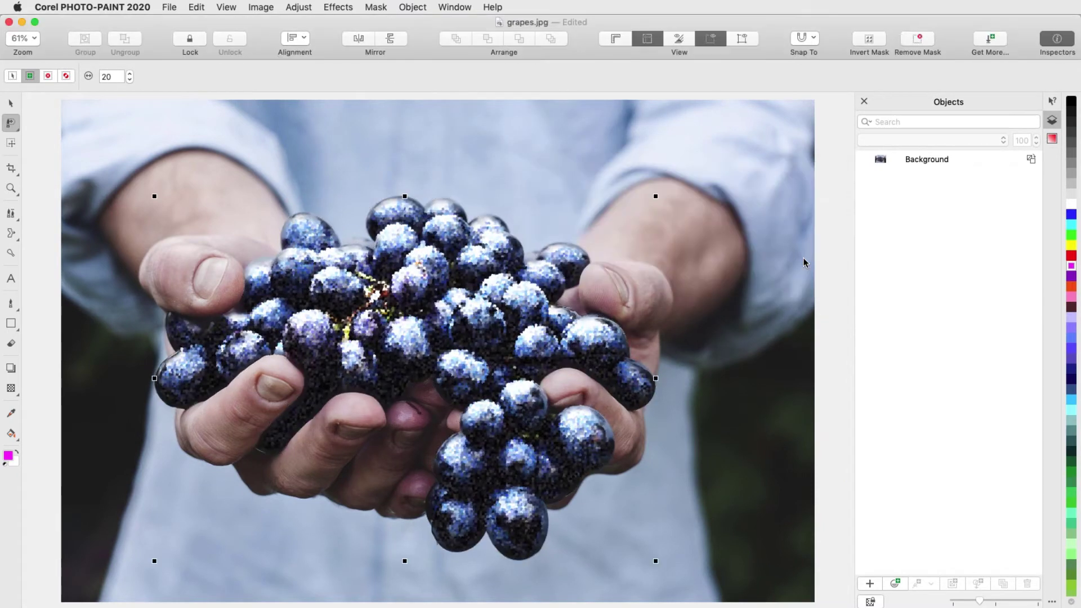
# Step: Reload the grapes mask and stack a Wet Paint lens over the grapes
pyautogui.click(376, 7)
pyautogui.moveTo(456, 80)
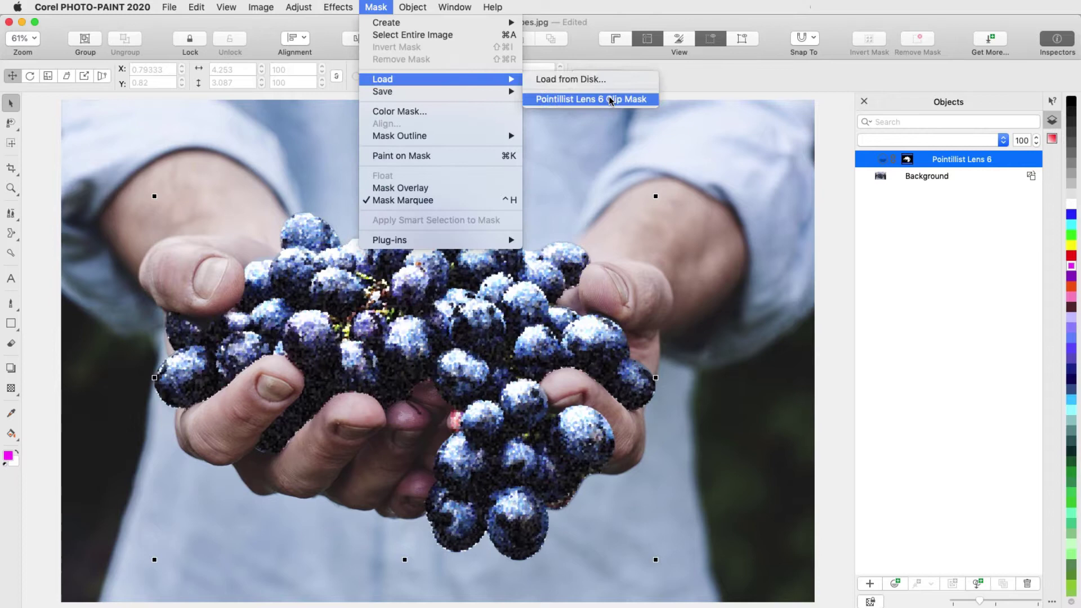
pyautogui.click(610, 99)
pyautogui.click(894, 585)
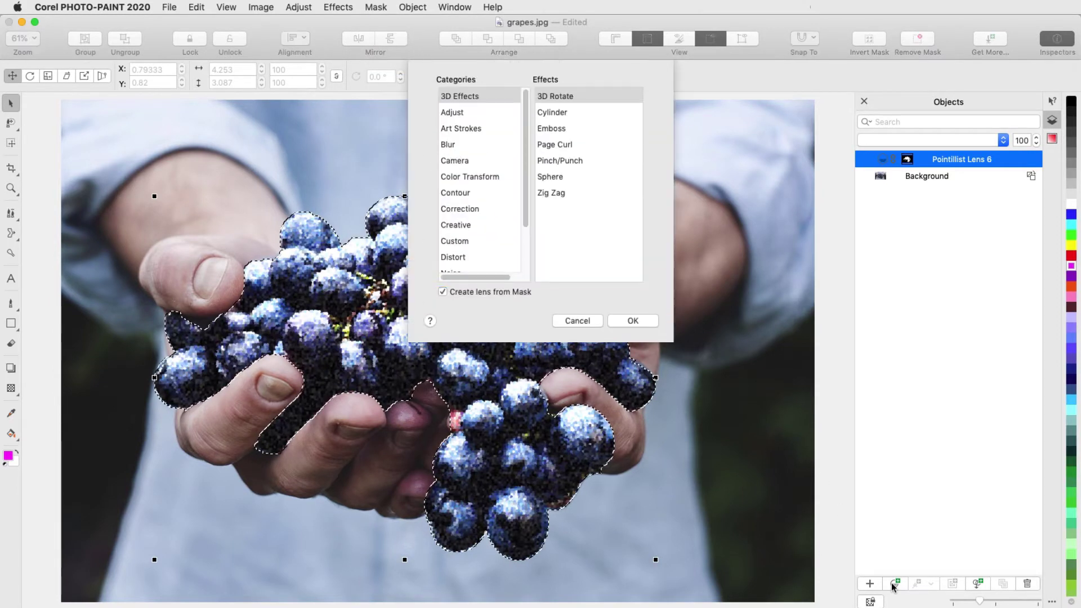
pyautogui.click(453, 257)
pyautogui.click(554, 241)
pyautogui.click(652, 321)
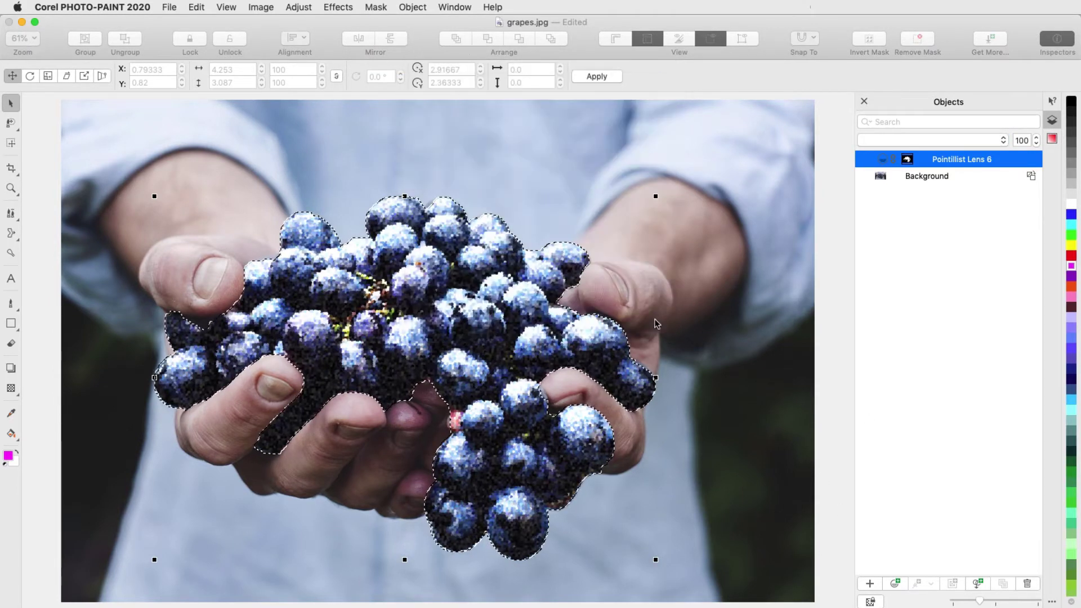
pyautogui.click(763, 259)
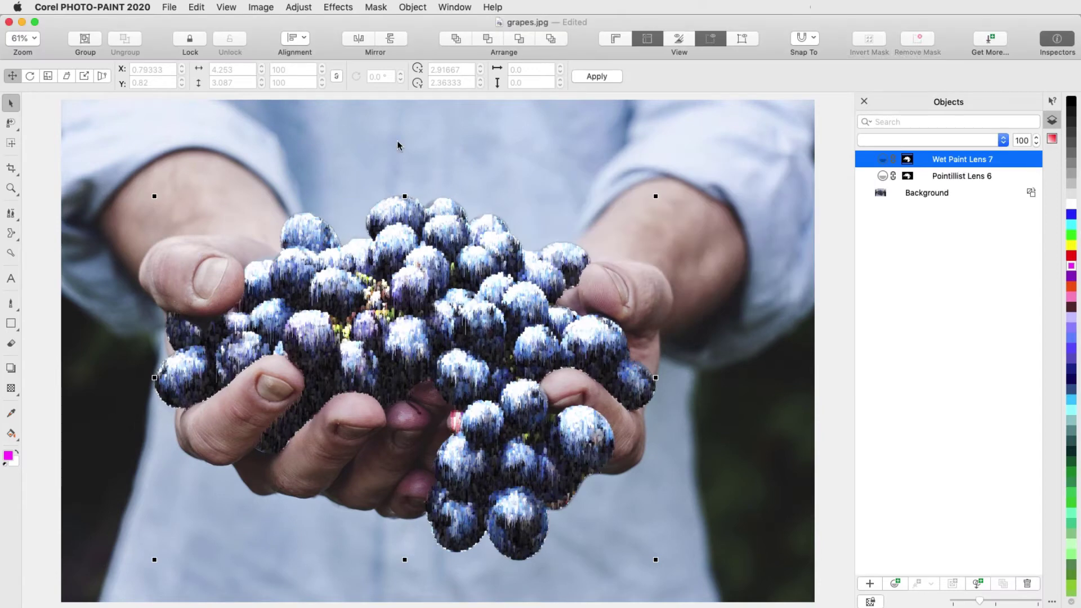
# Step: Load the Wet Paint Lens 7 clip mask and invert it to select the background
pyautogui.click(389, 7)
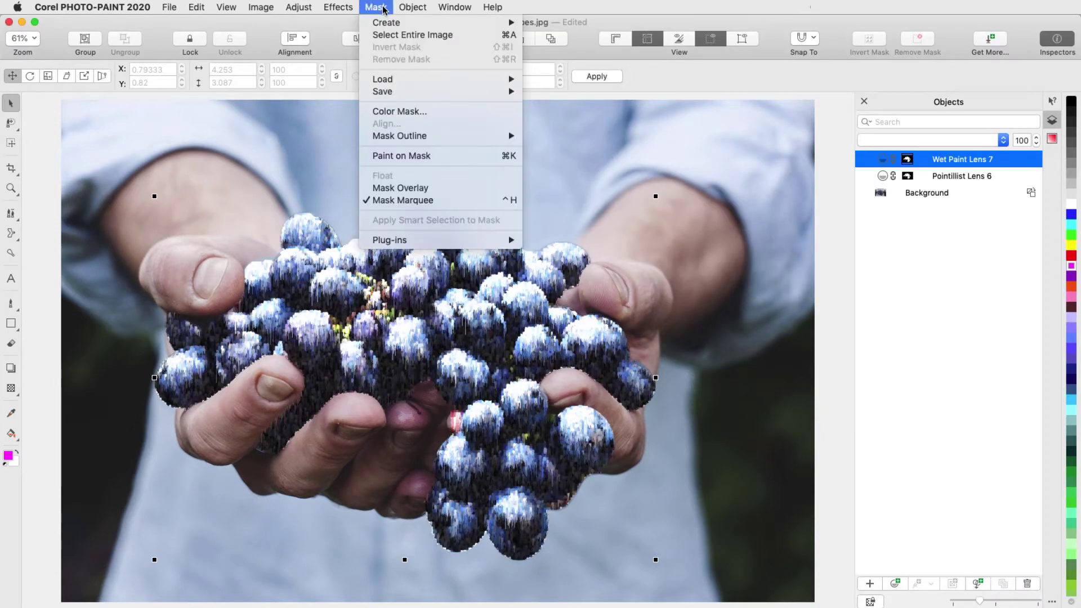
pyautogui.moveTo(473, 81)
pyautogui.click(563, 101)
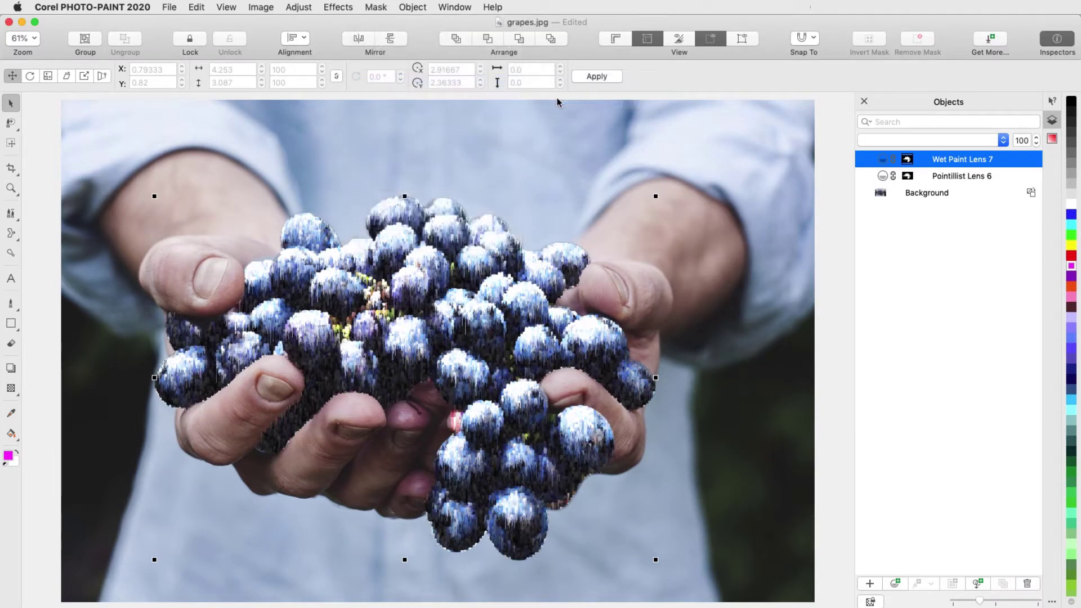
pyautogui.click(377, 7)
pyautogui.click(397, 47)
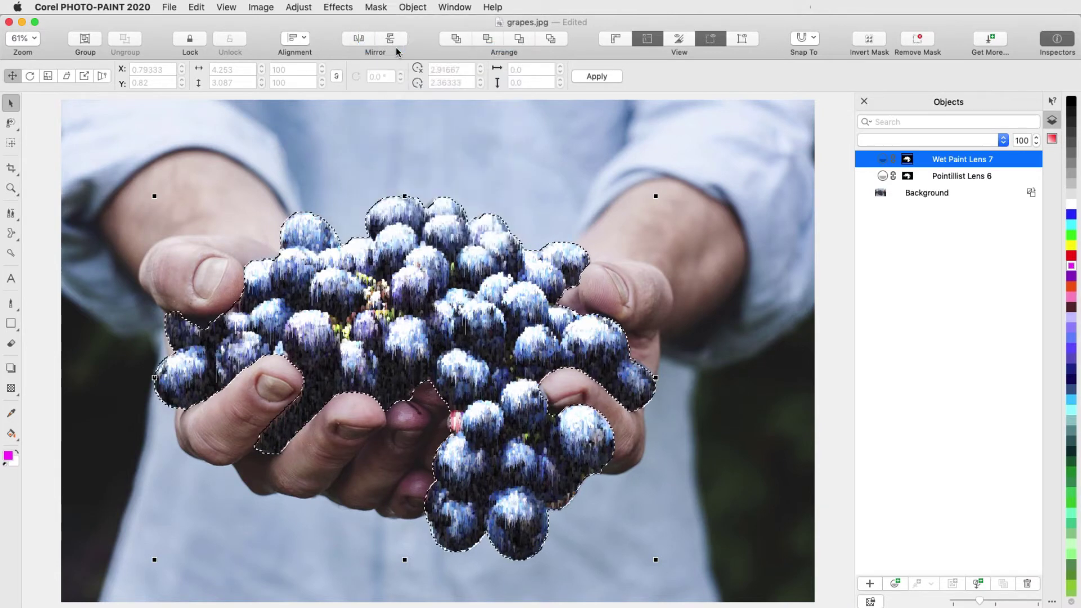
# Step: Cover the background with a Sepia Toning lens
pyautogui.click(895, 584)
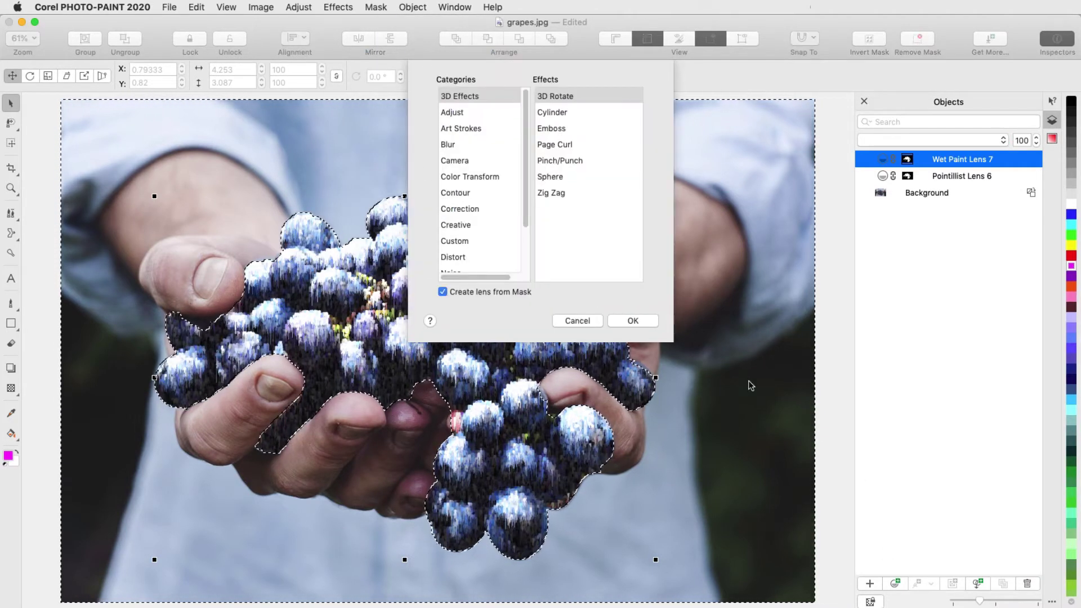
pyautogui.click(455, 160)
pyautogui.click(557, 176)
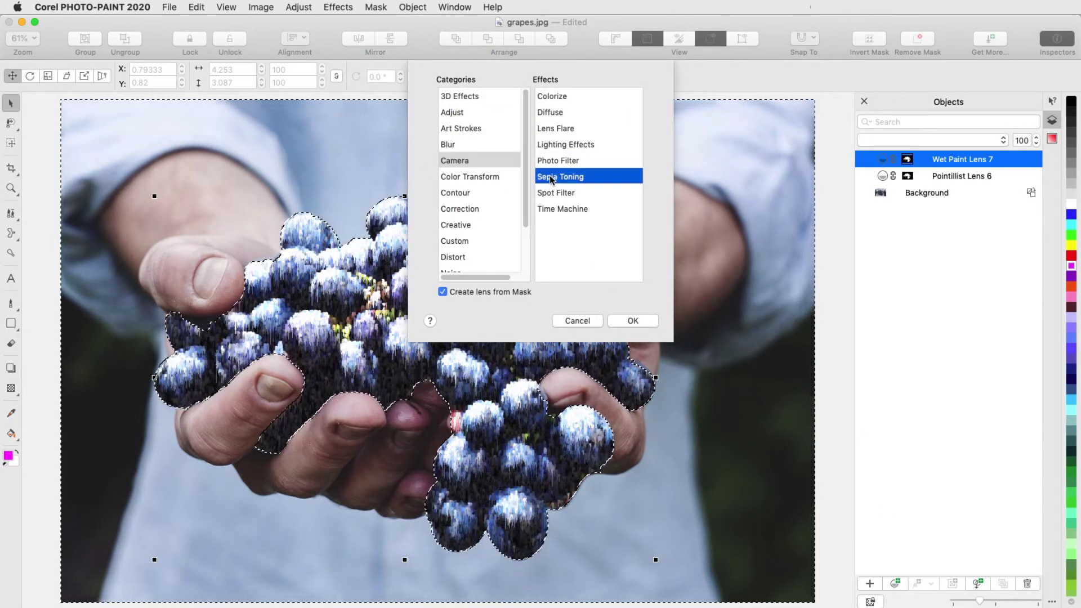
pyautogui.click(633, 320)
pyautogui.click(801, 240)
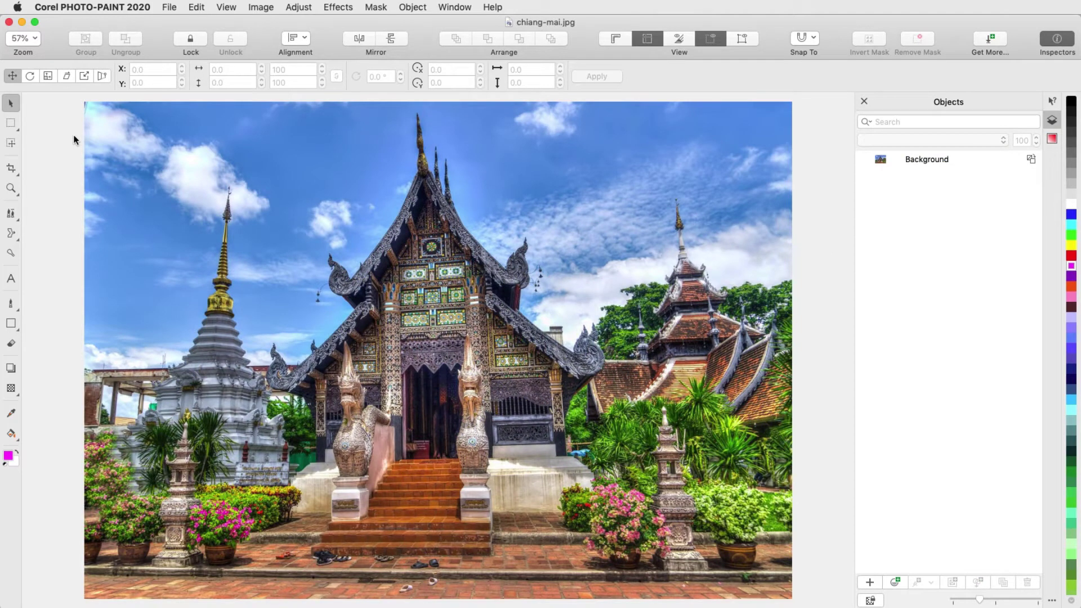
# Step: Apply a Color pencil Sketch Pad effect with Style 12, Pressure 24 and Outline 66
pyautogui.click(340, 7)
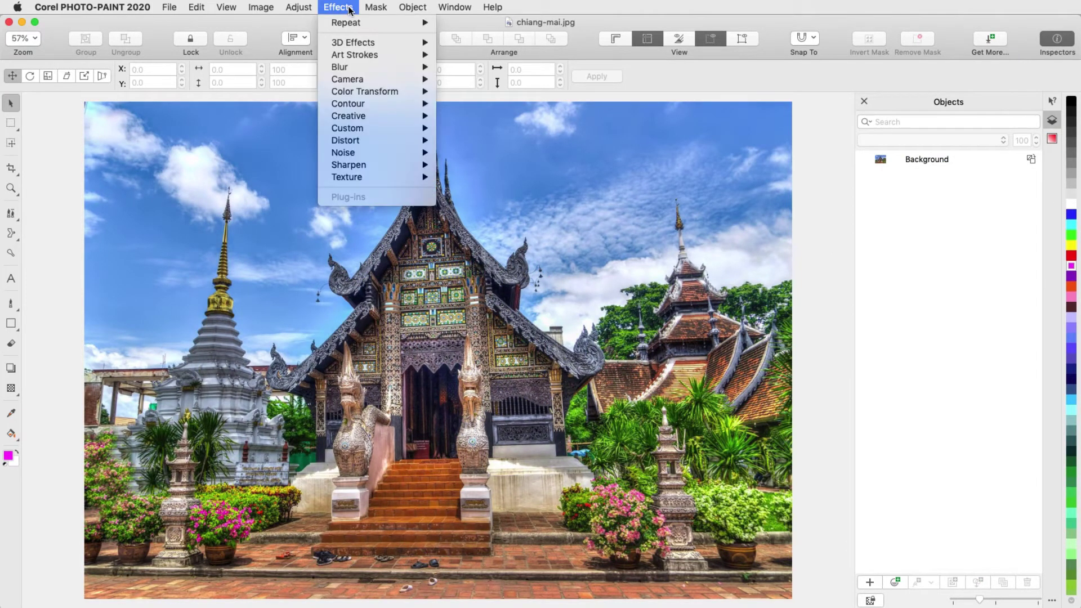
pyautogui.moveTo(380, 53)
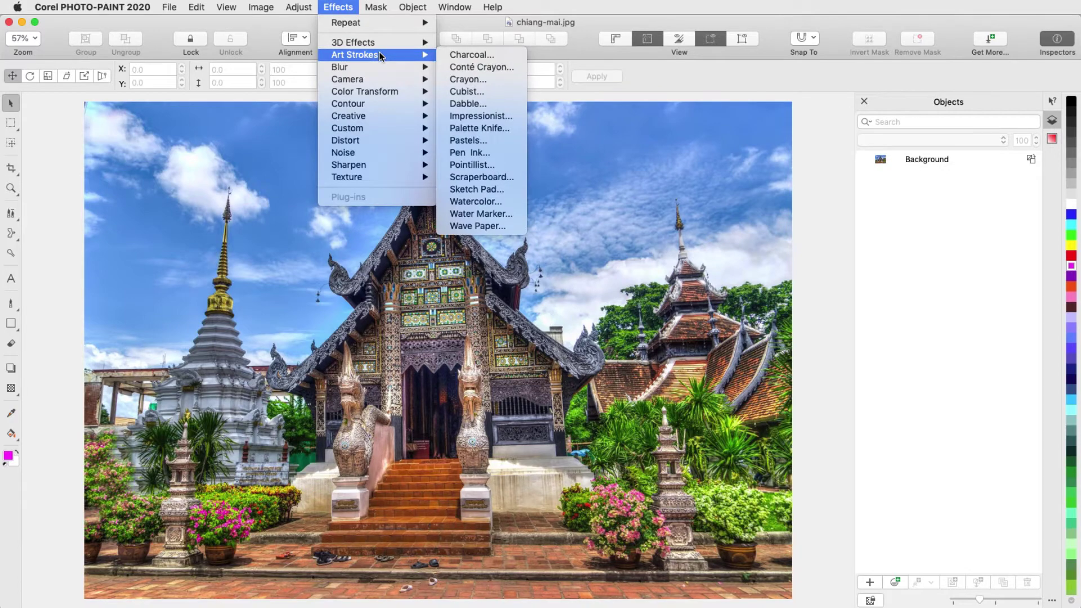
pyautogui.click(513, 191)
pyautogui.click(629, 224)
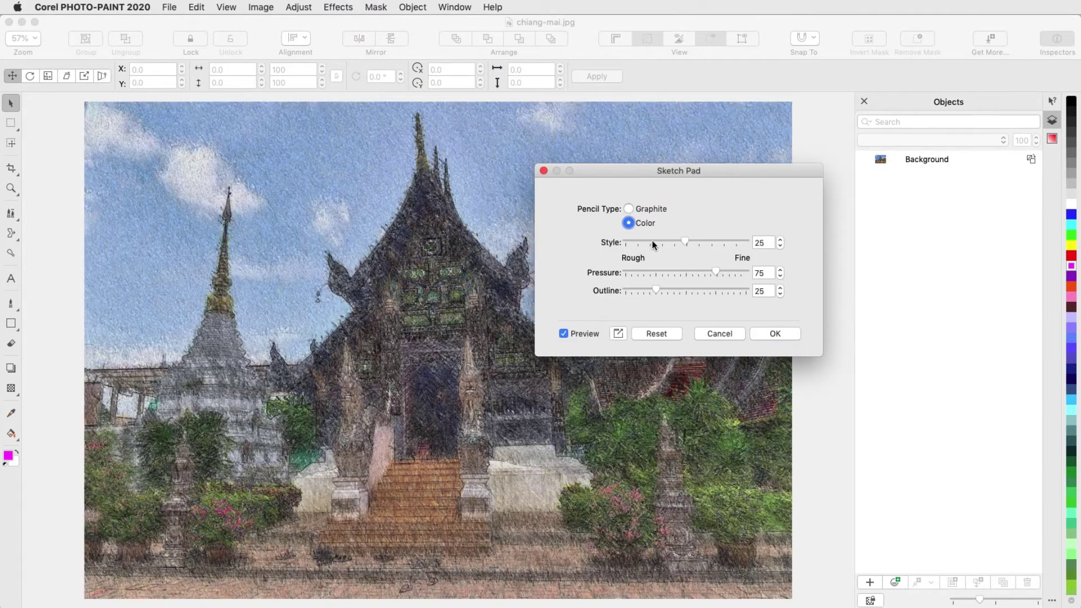
pyautogui.click(652, 242)
pyautogui.click(653, 272)
pyautogui.click(704, 291)
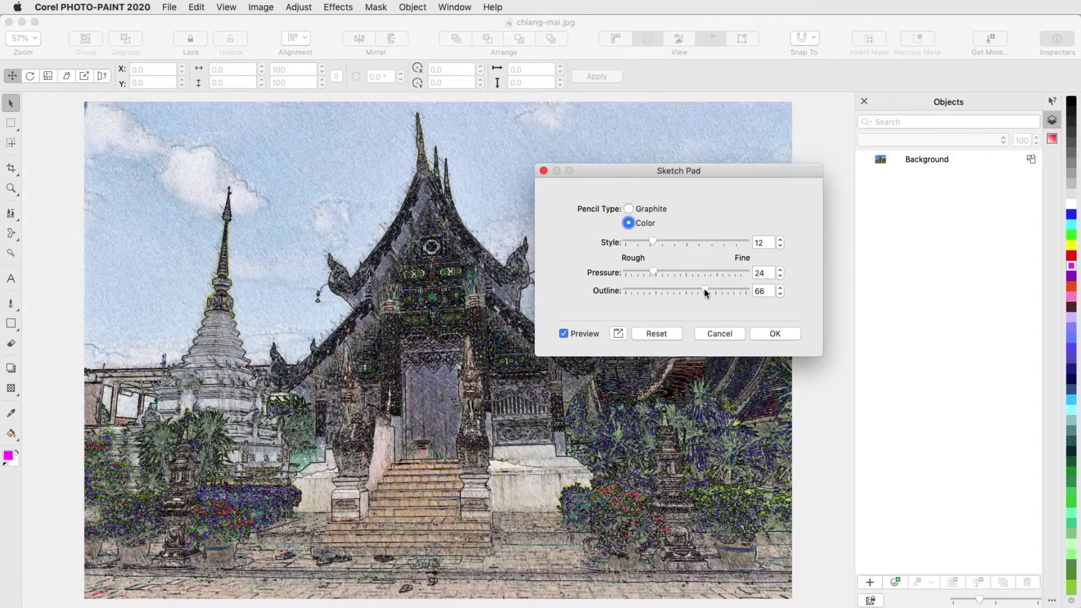
pyautogui.click(773, 332)
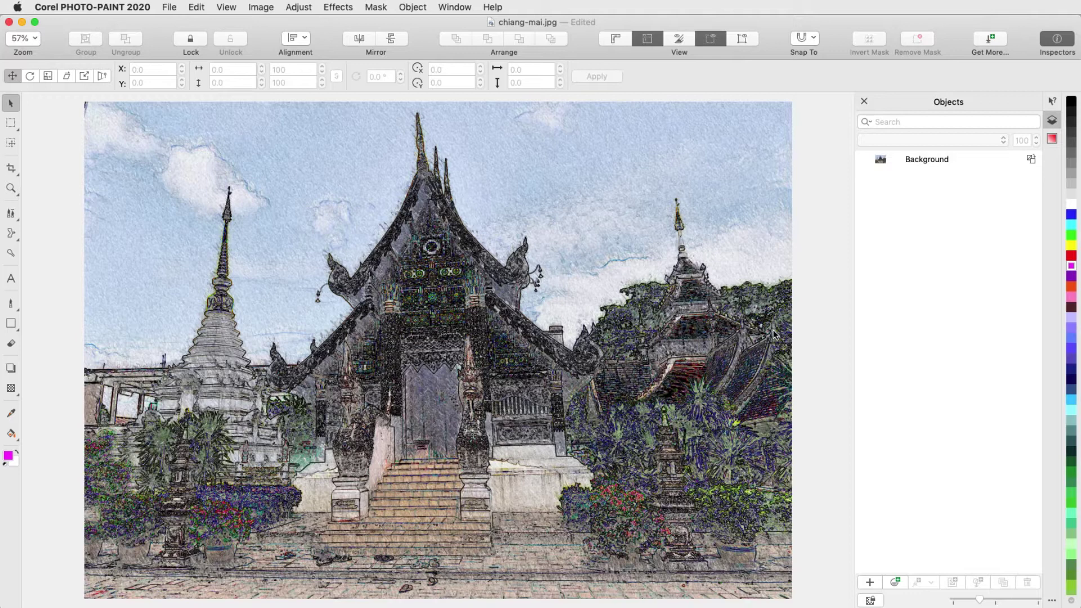
# Step: Apply a purple Hue/Saturation/Lightness shift, then undo it and the Sketch Pad effect
pyautogui.click(283, 6)
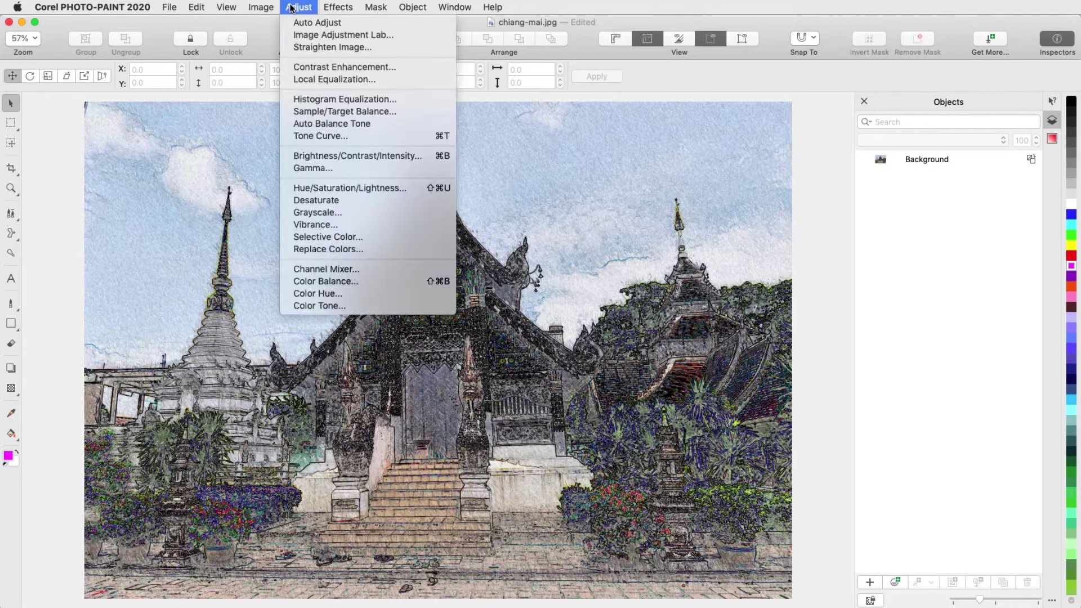
pyautogui.click(420, 189)
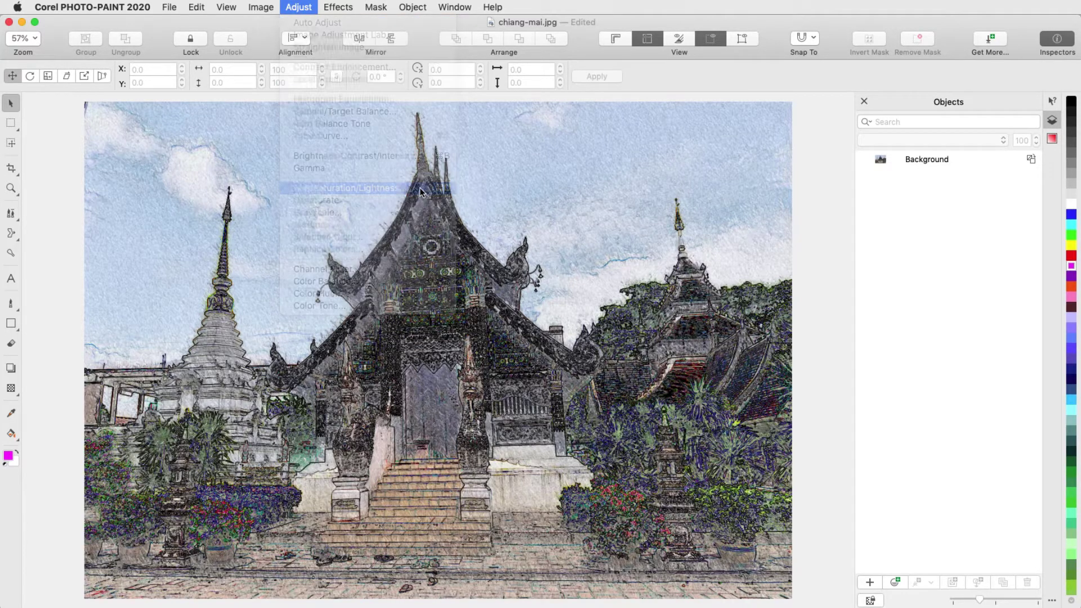
pyautogui.moveTo(733, 304); pyautogui.dragTo(744, 320)
pyautogui.click(829, 371)
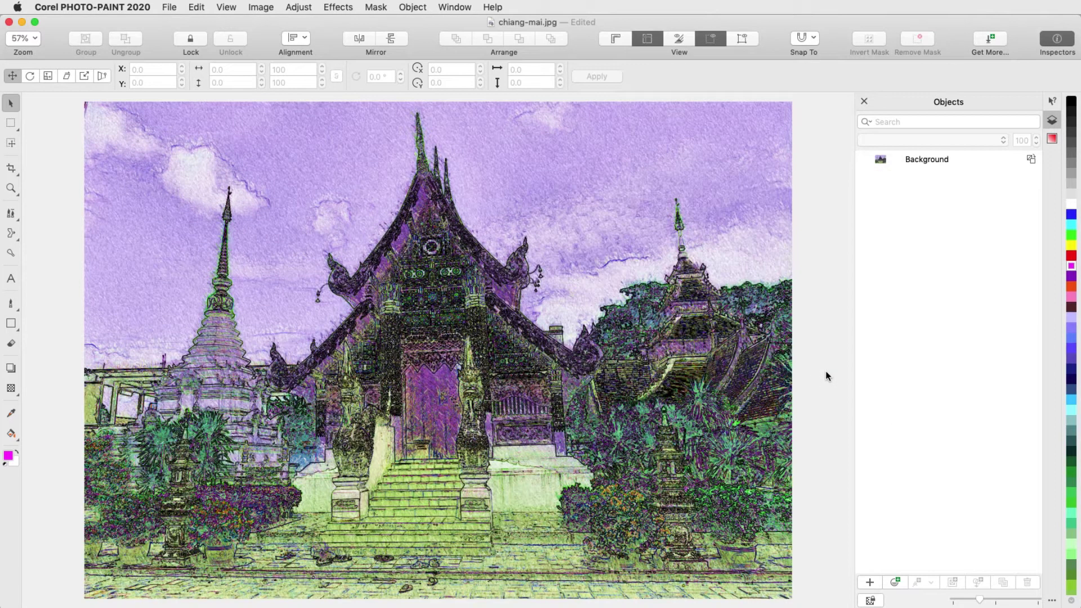
pyautogui.press('super+z')
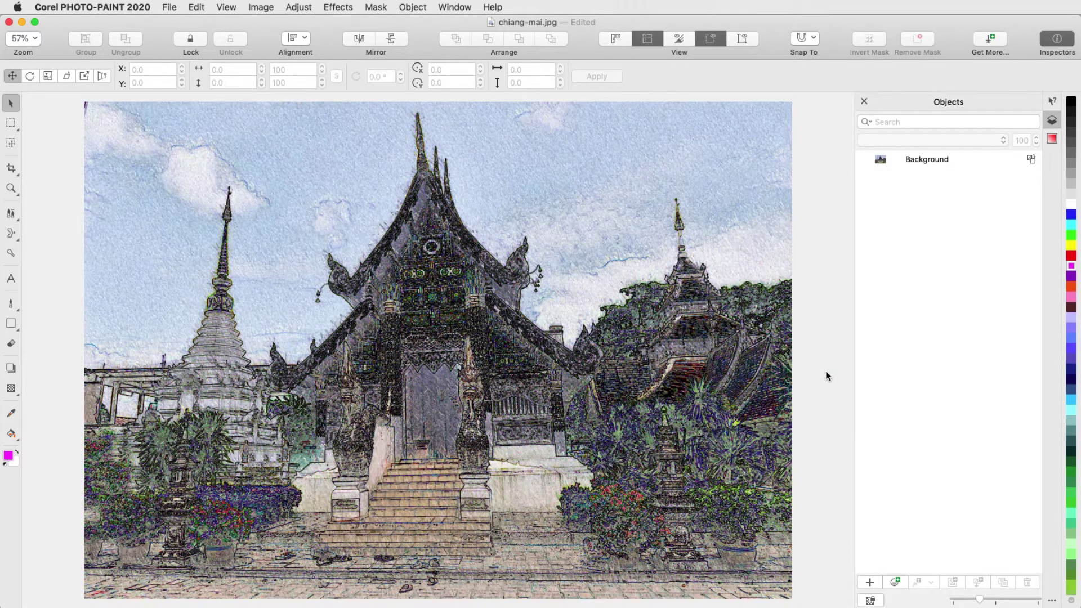
pyautogui.press('super+z')
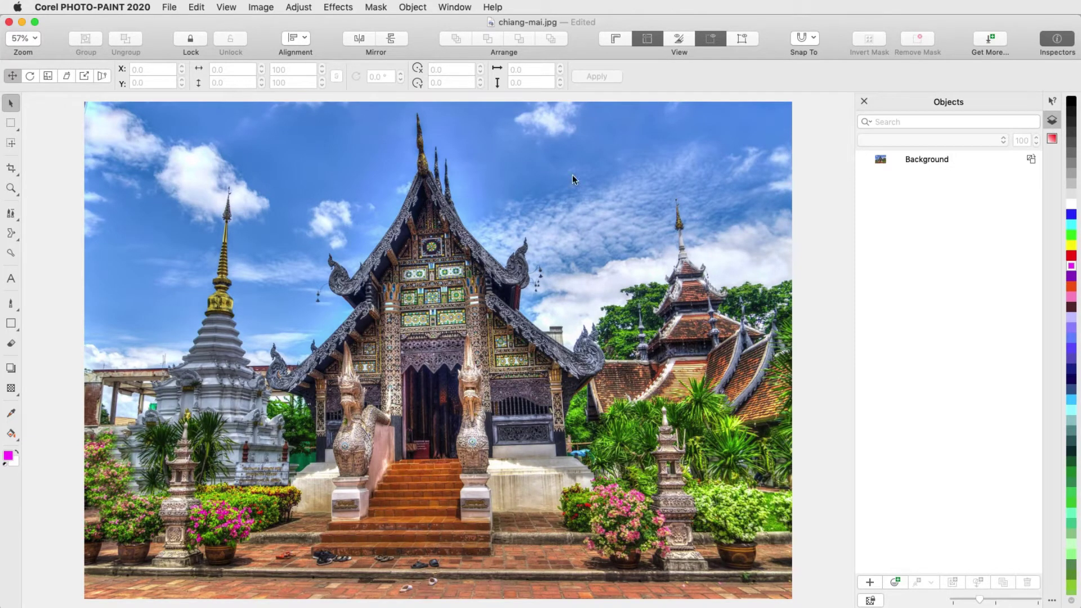
# Step: Create a new Watercolor lens previewing brush size 7 and bleed 72
pyautogui.click(413, 8)
pyautogui.moveTo(479, 23)
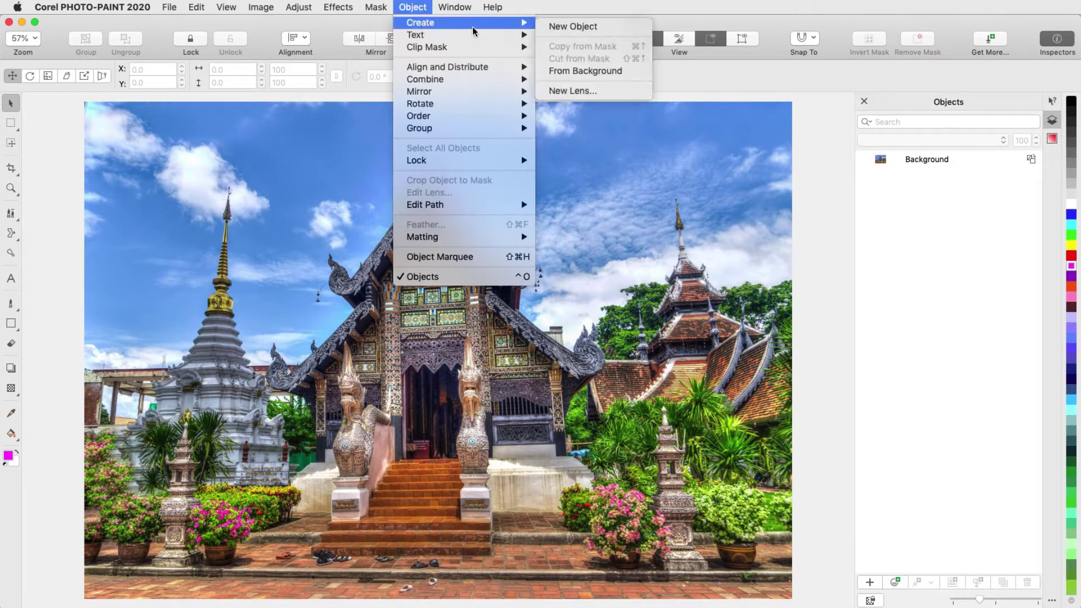
pyautogui.click(612, 93)
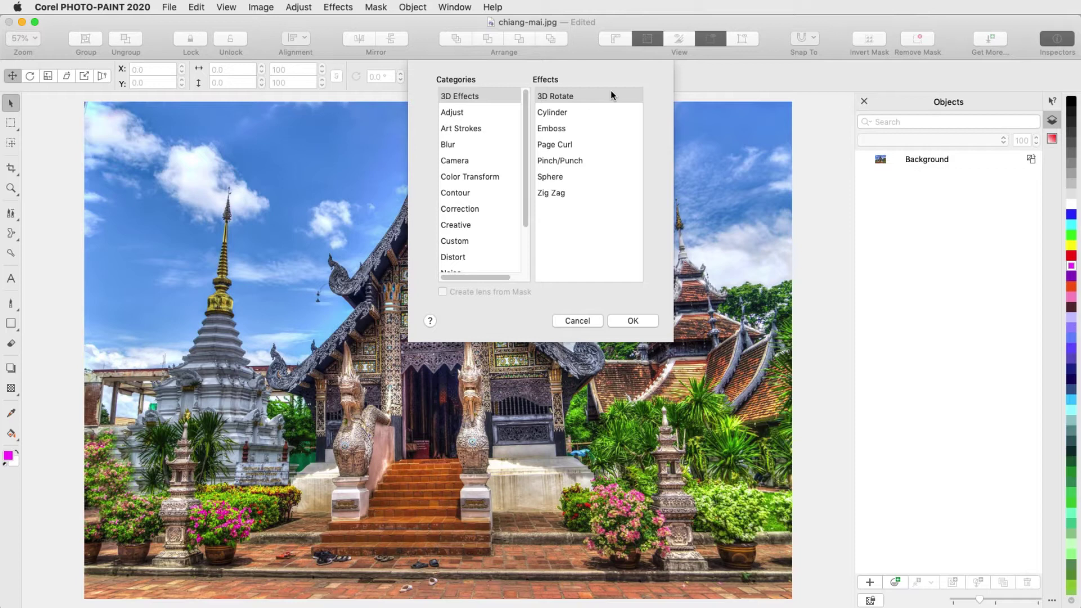
pyautogui.click(489, 127)
pyautogui.scroll(-3, 557, 229)
pyautogui.click(575, 249)
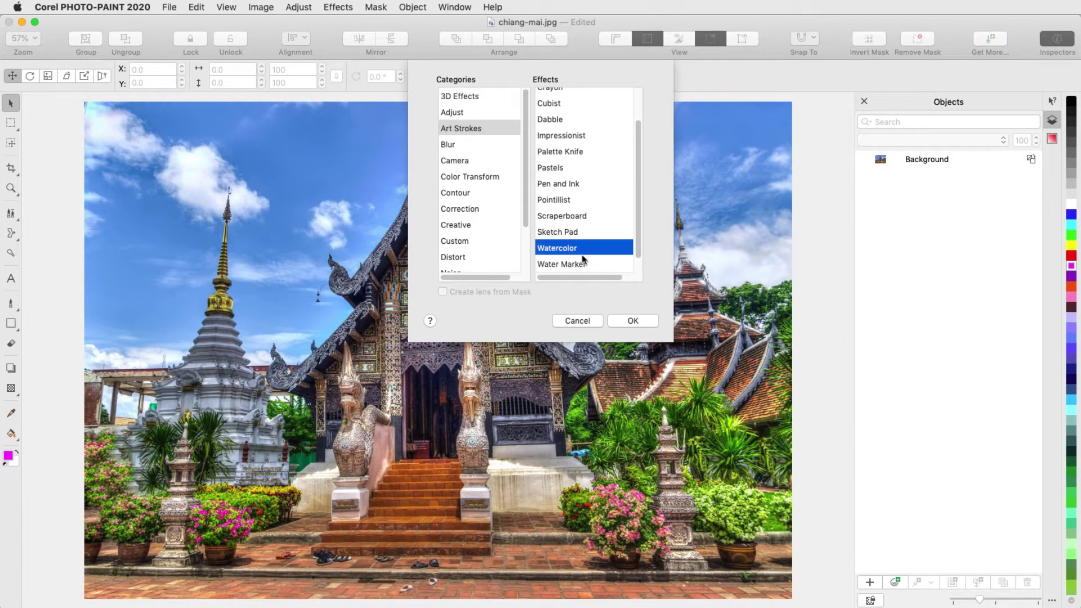
pyautogui.click(633, 320)
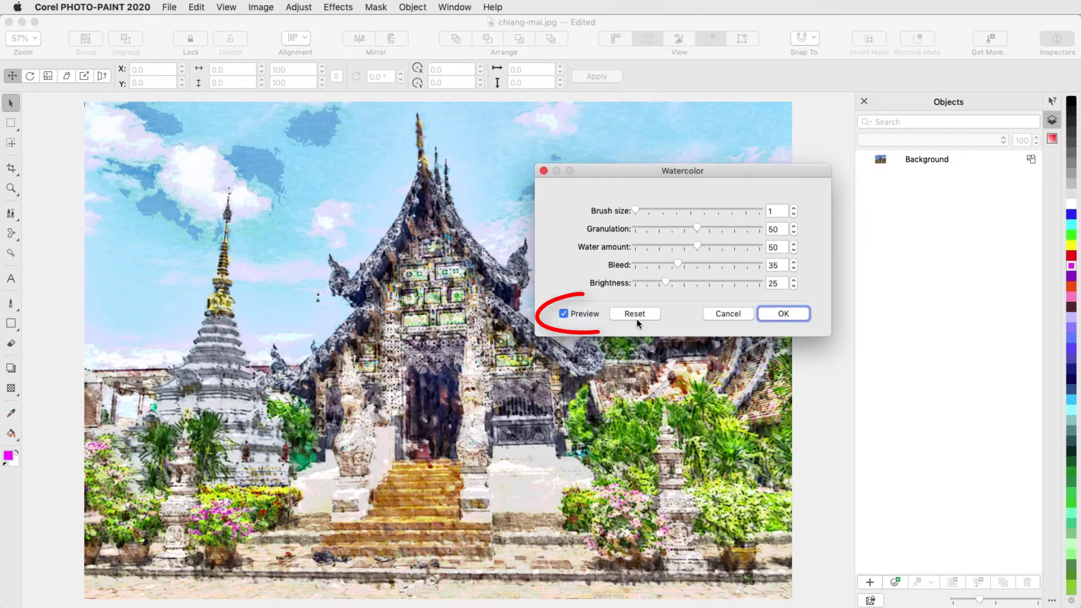
pyautogui.moveTo(678, 213); pyautogui.dragTo(715, 210)
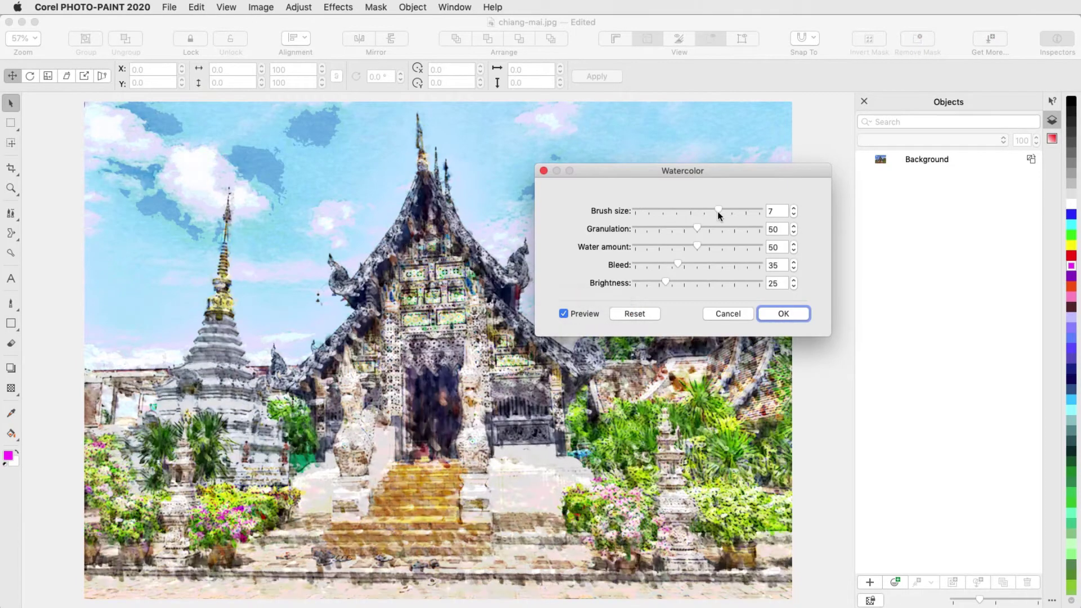
pyautogui.click(724, 263)
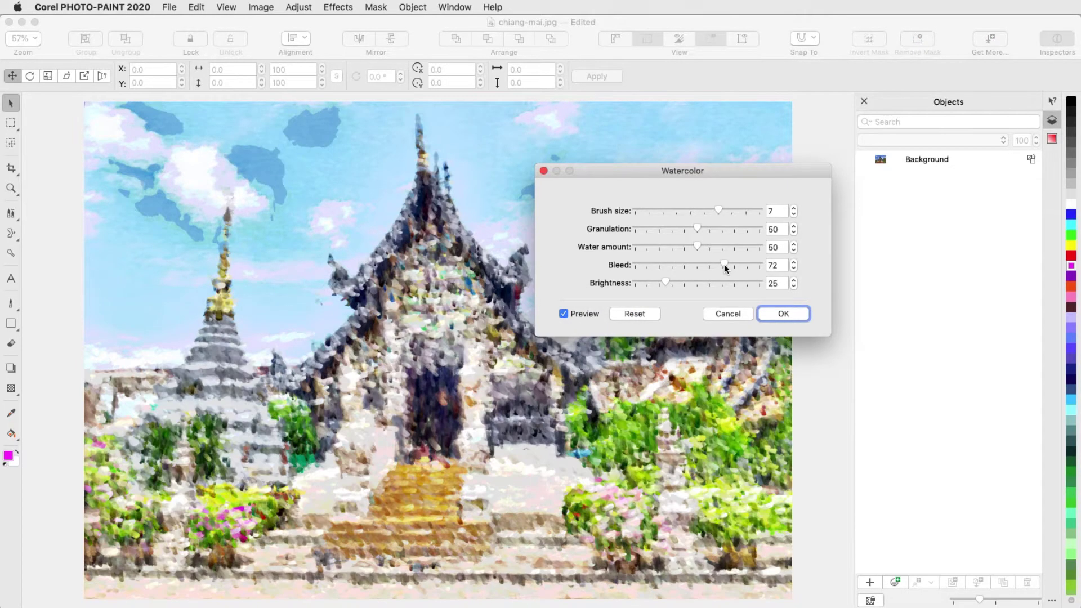
# Step: Apply the Watercolor lens, then revise its brush size to 2
pyautogui.click(769, 313)
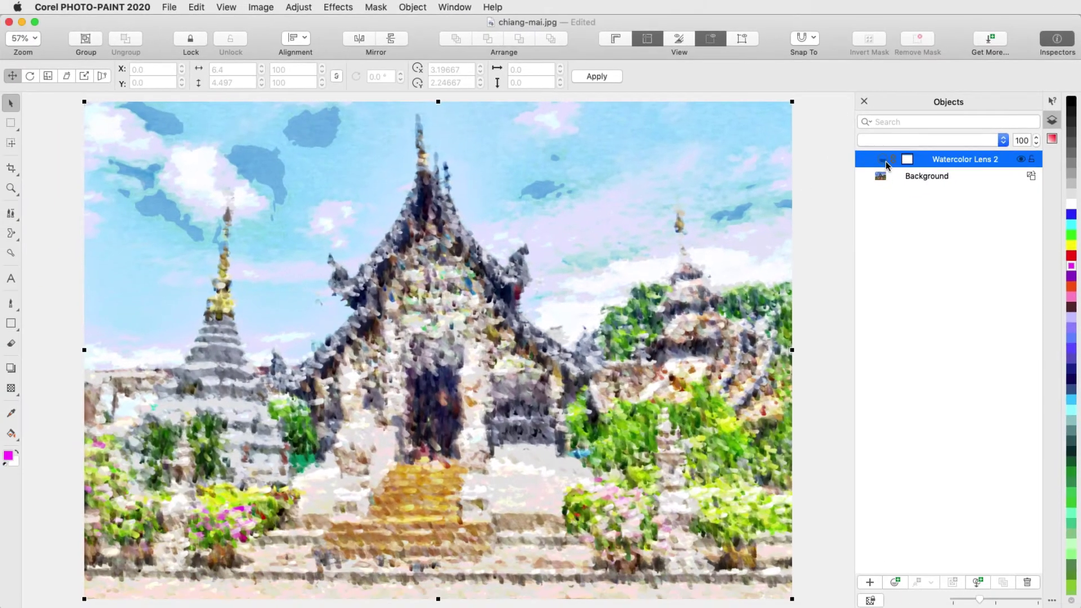
pyautogui.doubleClick(886, 161)
pyautogui.click(650, 208)
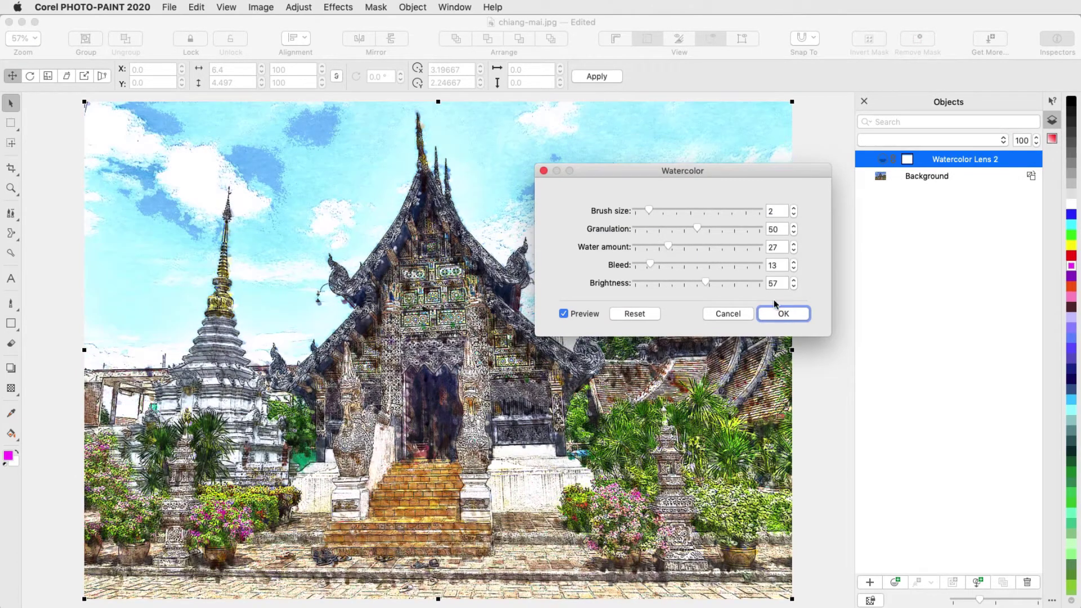
pyautogui.click(791, 313)
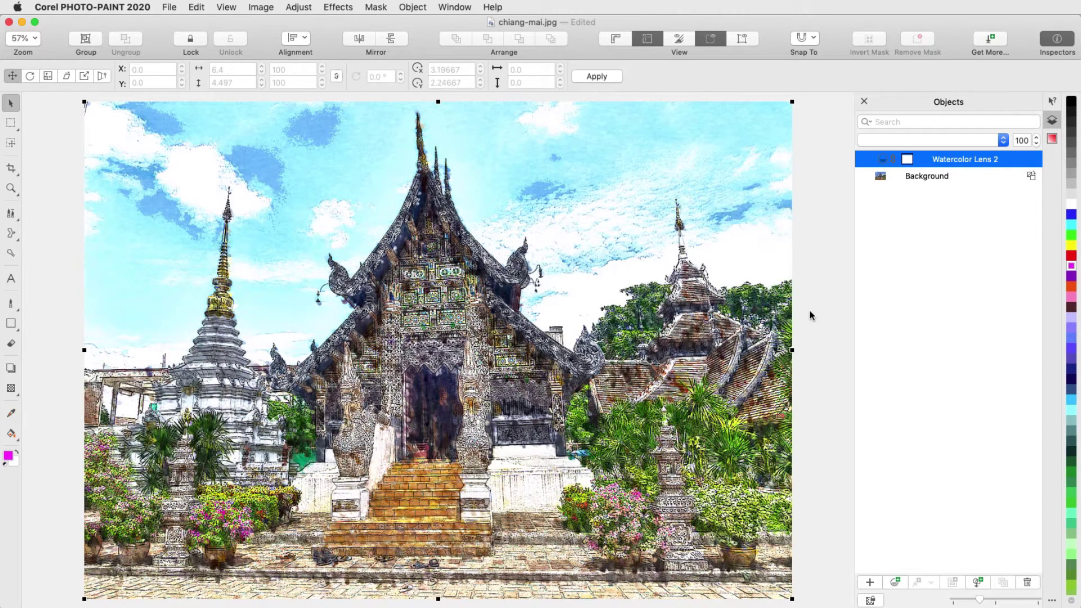
# Step: Add a Gaussian Blur lens with a 1.5-pixel radius above the Watercolor lens
pyautogui.click(896, 584)
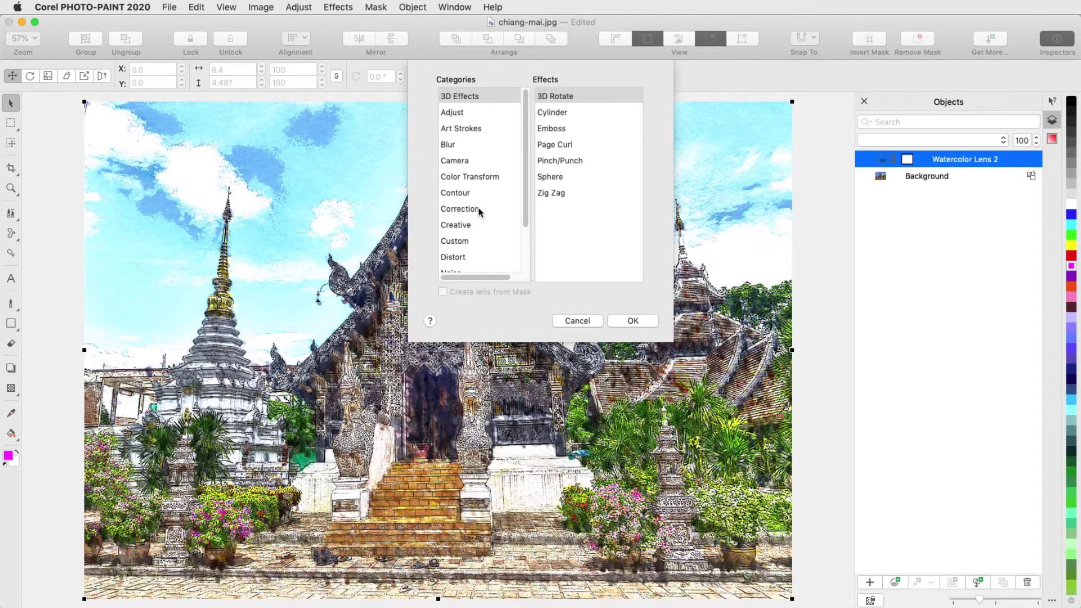
pyautogui.click(445, 144)
pyautogui.click(577, 145)
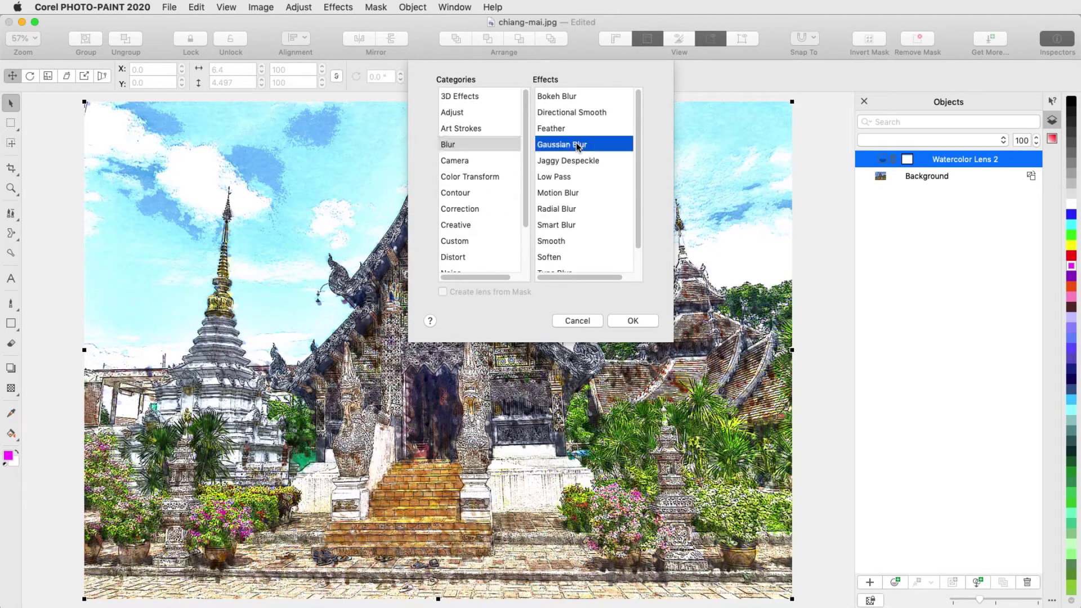
pyautogui.click(621, 324)
pyautogui.moveTo(619, 210); pyautogui.dragTo(732, 212)
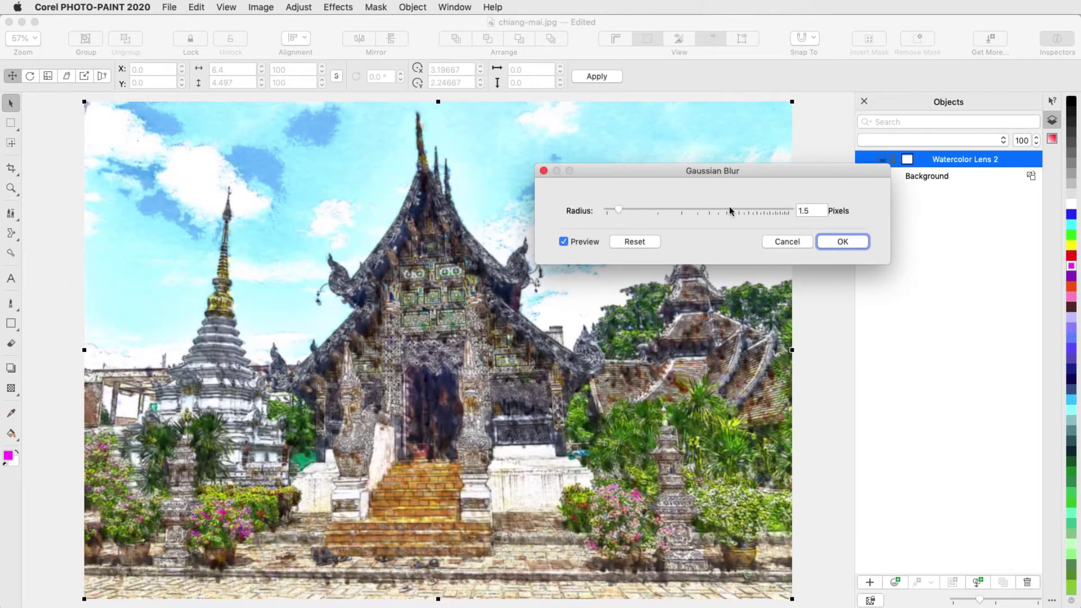
pyautogui.click(842, 241)
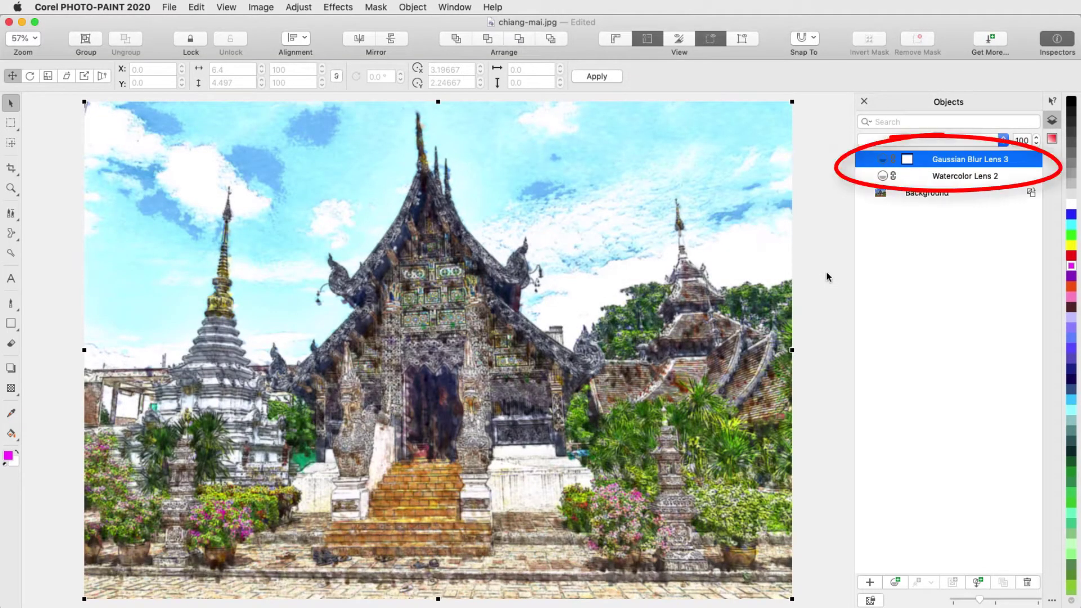
# Step: Compare the lenses by toggling visibility, then move Gaussian Blur Lens 3 below Watercolor Lens 2
pyautogui.click(1020, 176)
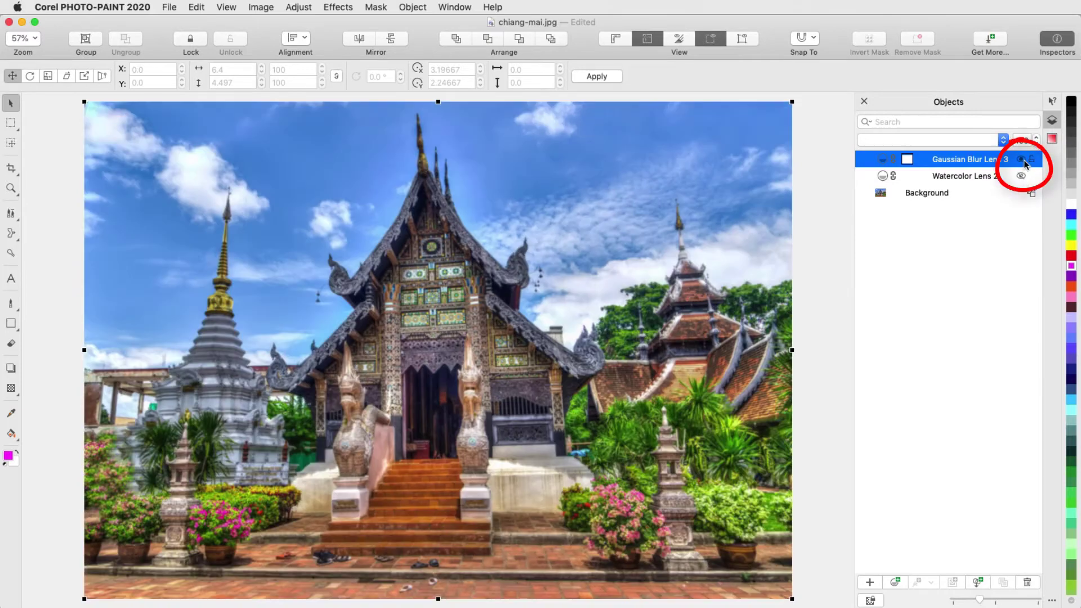
pyautogui.click(1021, 175)
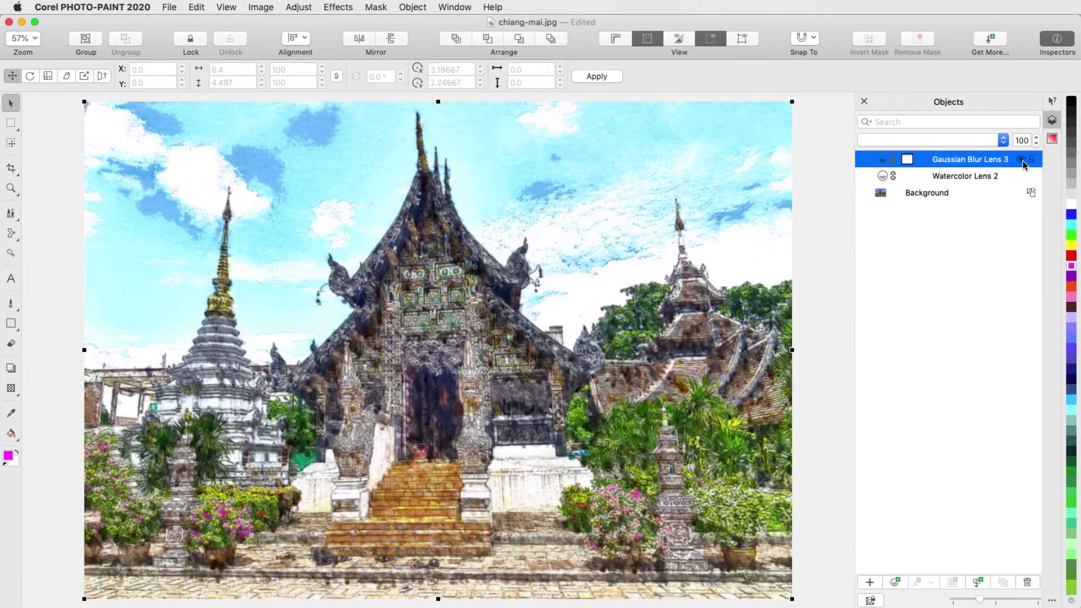
pyautogui.click(1021, 160)
pyautogui.click(1021, 176)
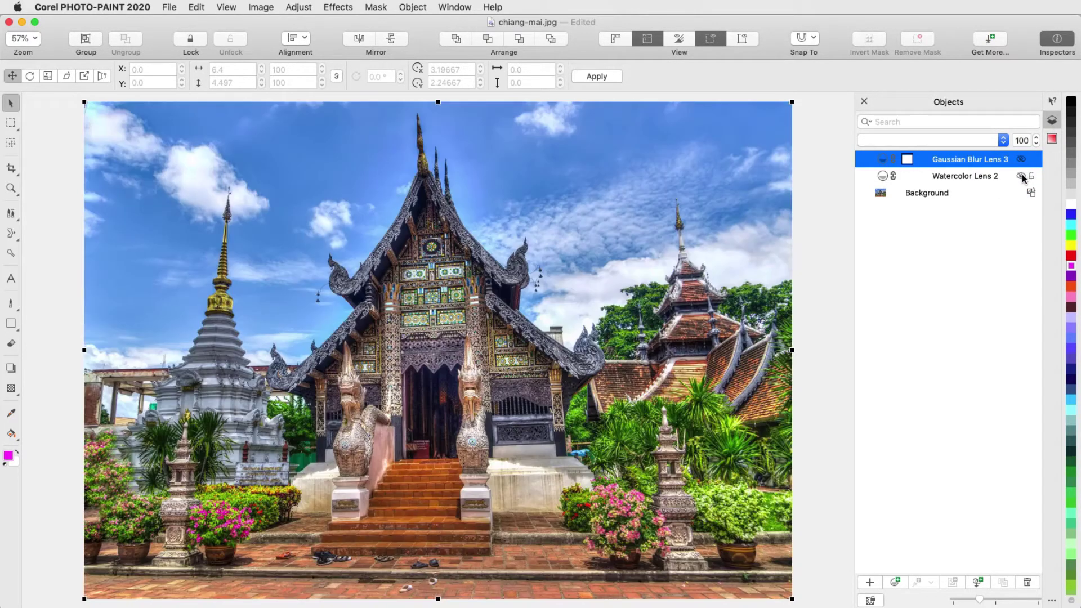
pyautogui.click(1021, 176)
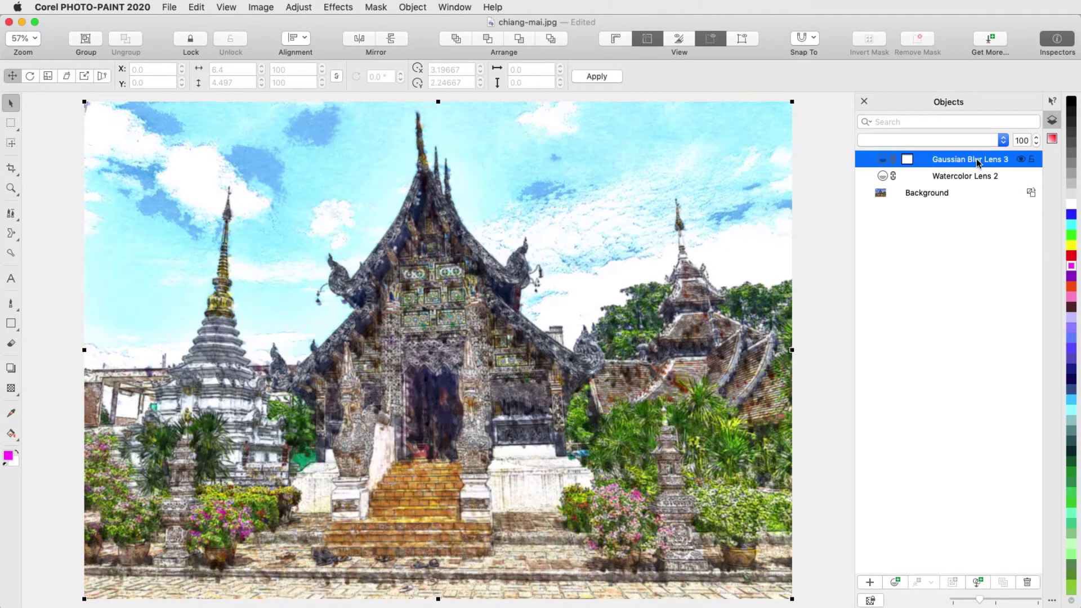
pyautogui.moveTo(971, 161); pyautogui.dragTo(976, 181)
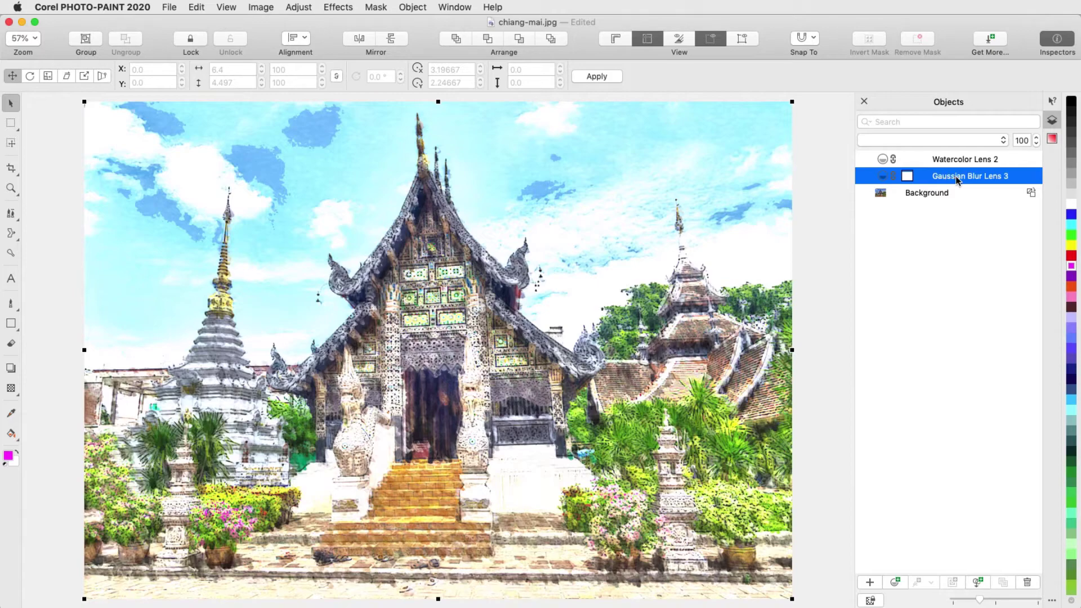
# Step: Delete Gaussian Blur Lens 3 from the temple photo
pyautogui.rightClick(954, 176)
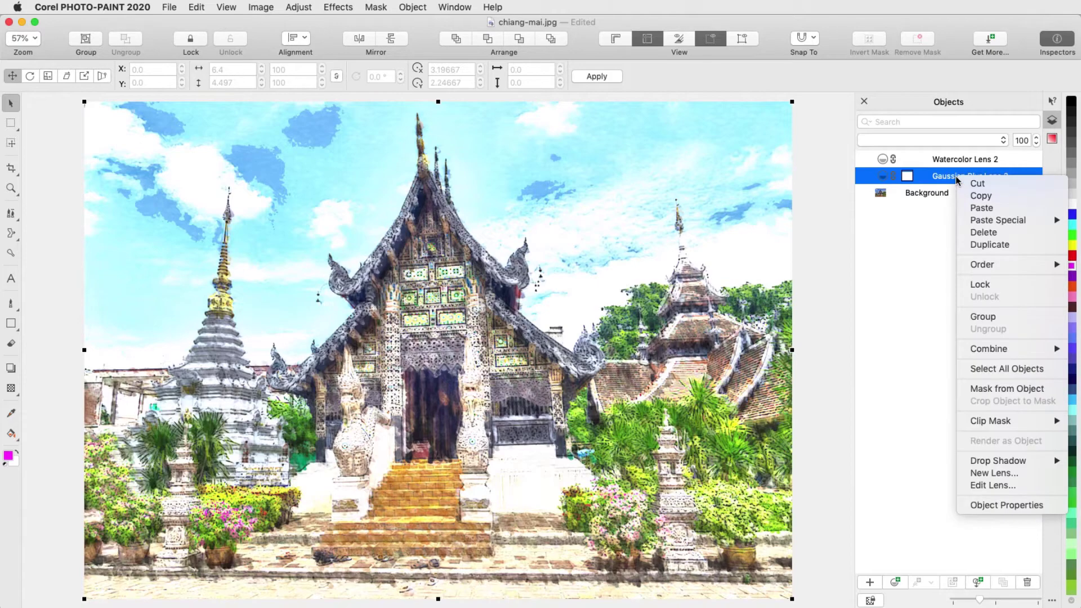
pyautogui.click(982, 233)
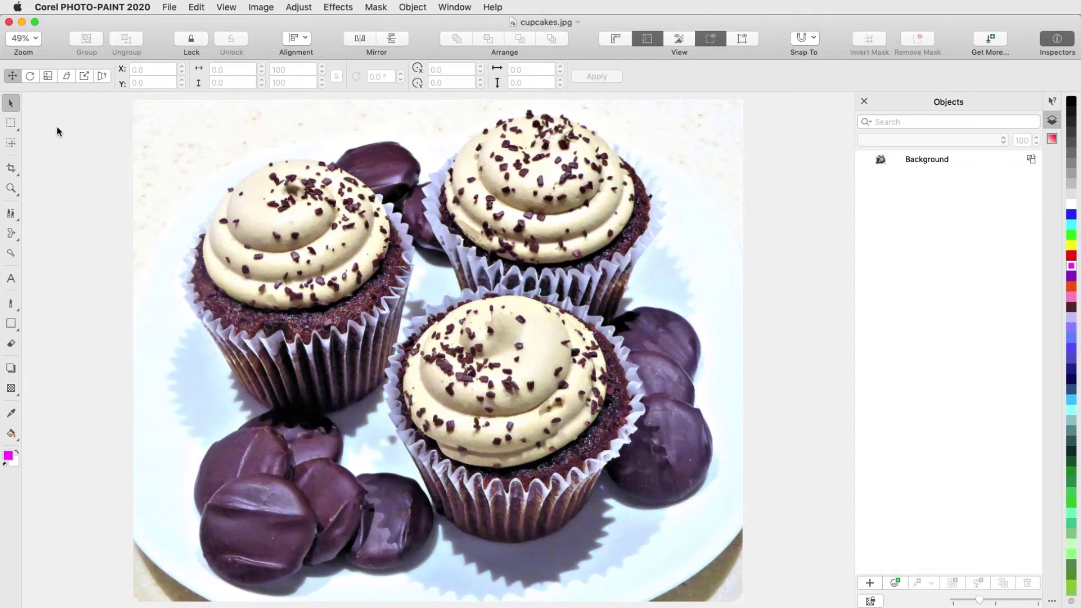
# Step: Draw an ellipse mask around the front cupcake's frosting and enlarge it slightly to fit
pyautogui.click(19, 128)
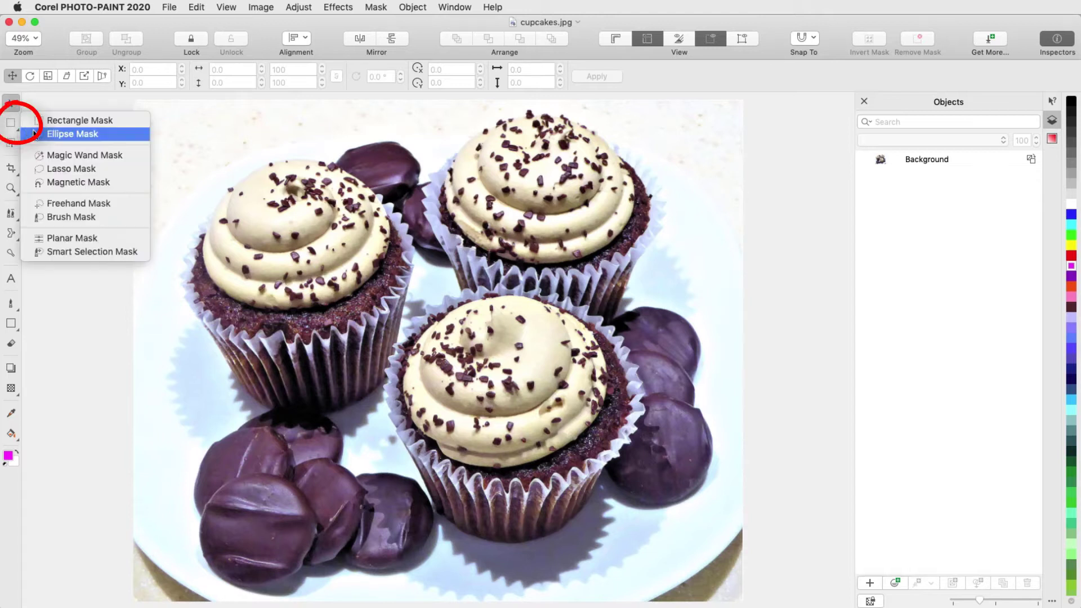
pyautogui.click(109, 142)
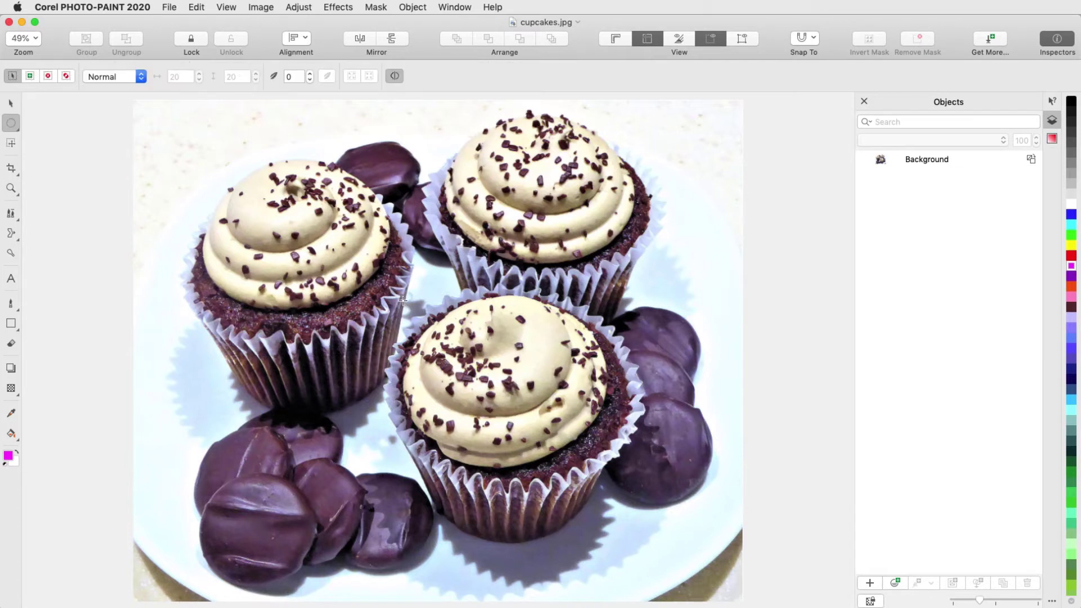
pyautogui.moveTo(403, 299); pyautogui.dragTo(599, 463)
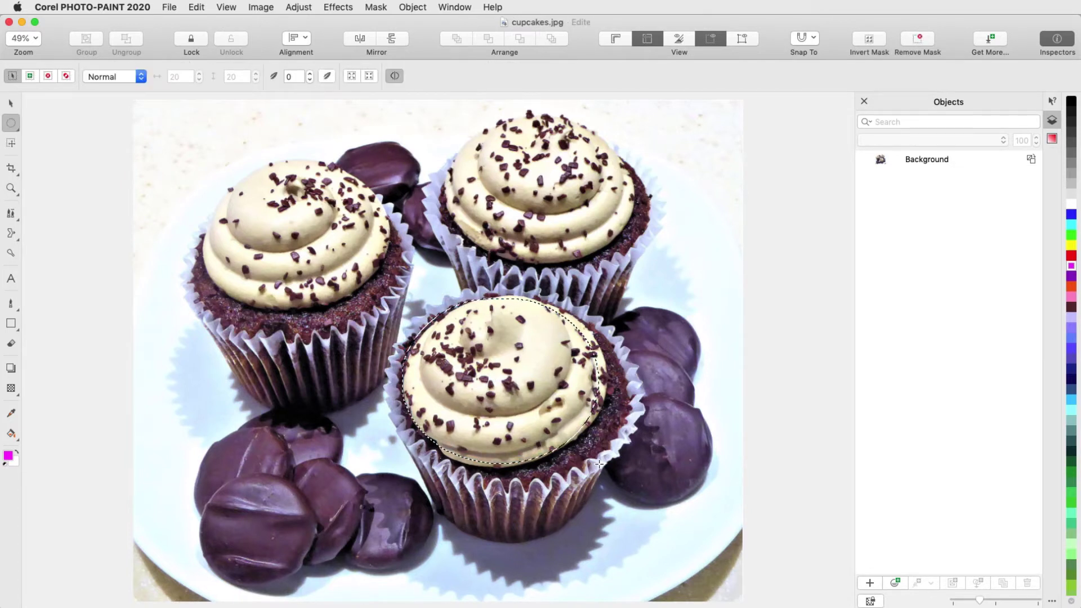
pyautogui.click(10, 144)
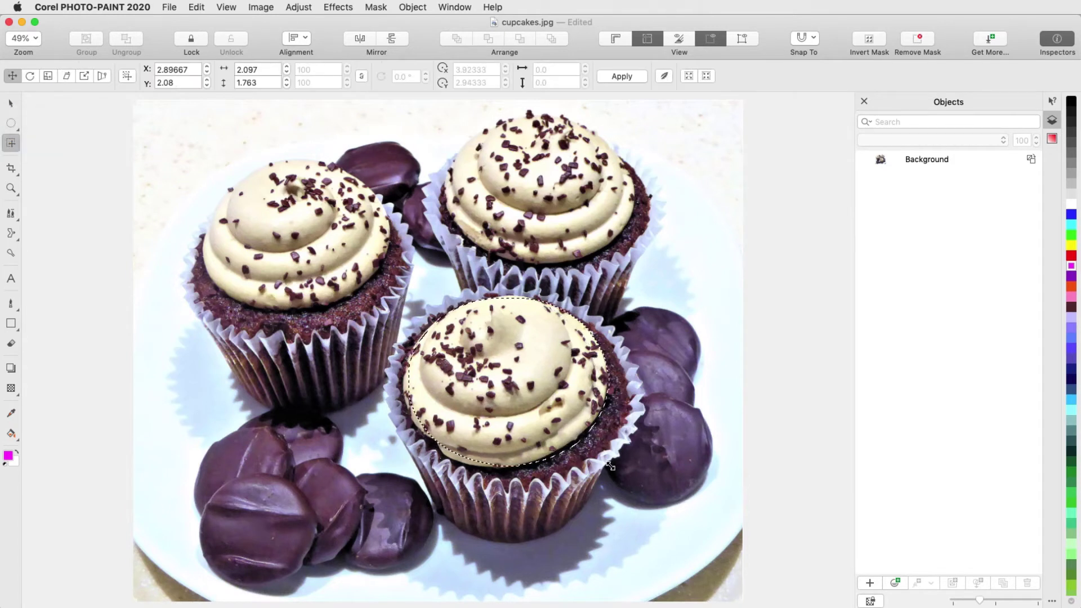
pyautogui.moveTo(409, 464); pyautogui.dragTo(405, 466)
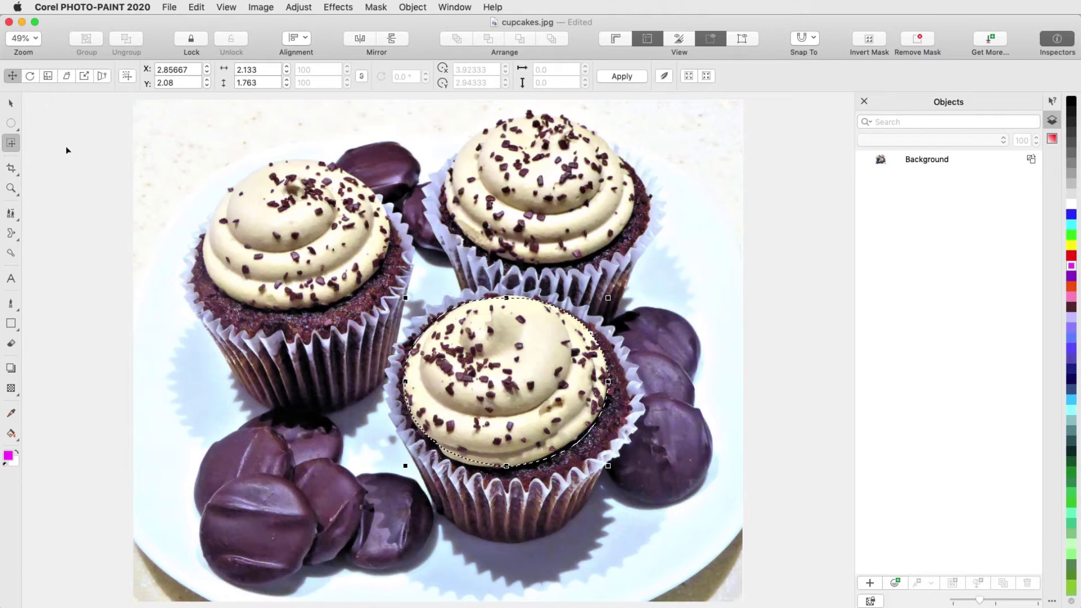
pyautogui.click(13, 123)
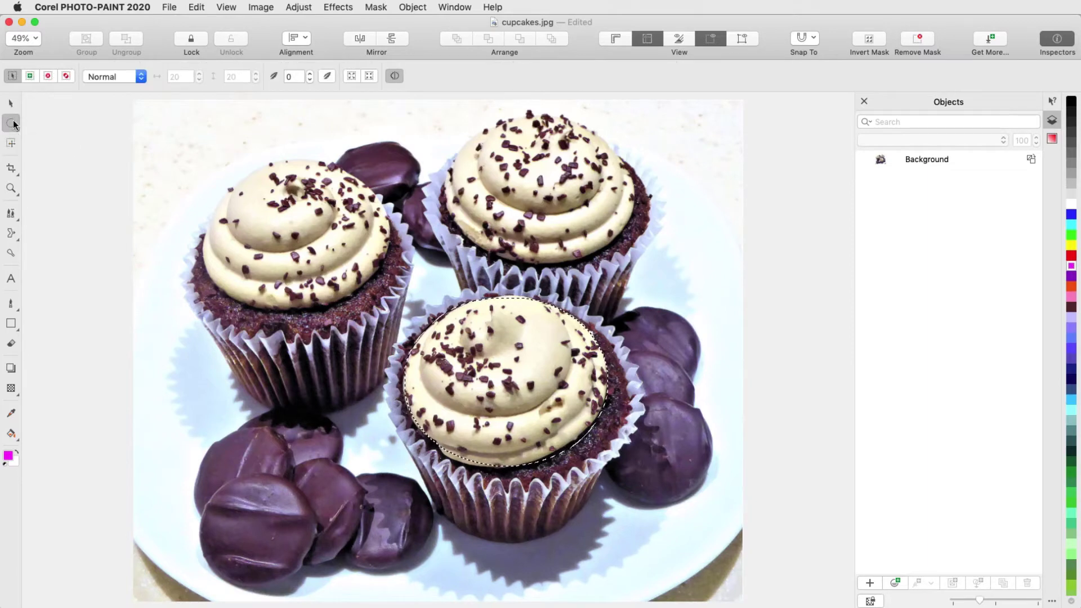
# Step: Feather the cupcake mask outward with width 20
pyautogui.click(327, 76)
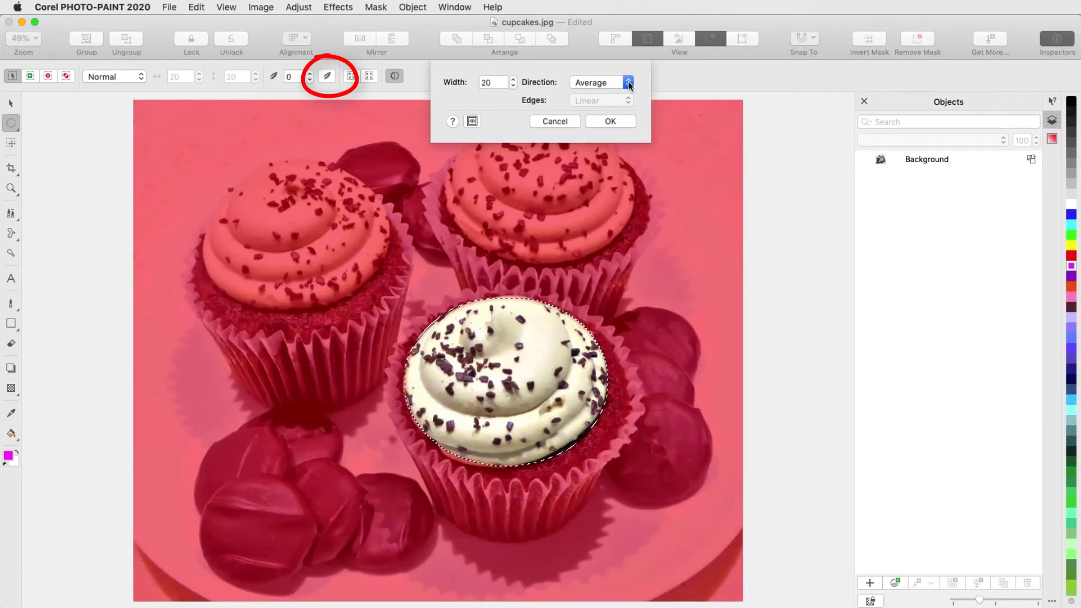
pyautogui.click(630, 83)
pyautogui.click(597, 71)
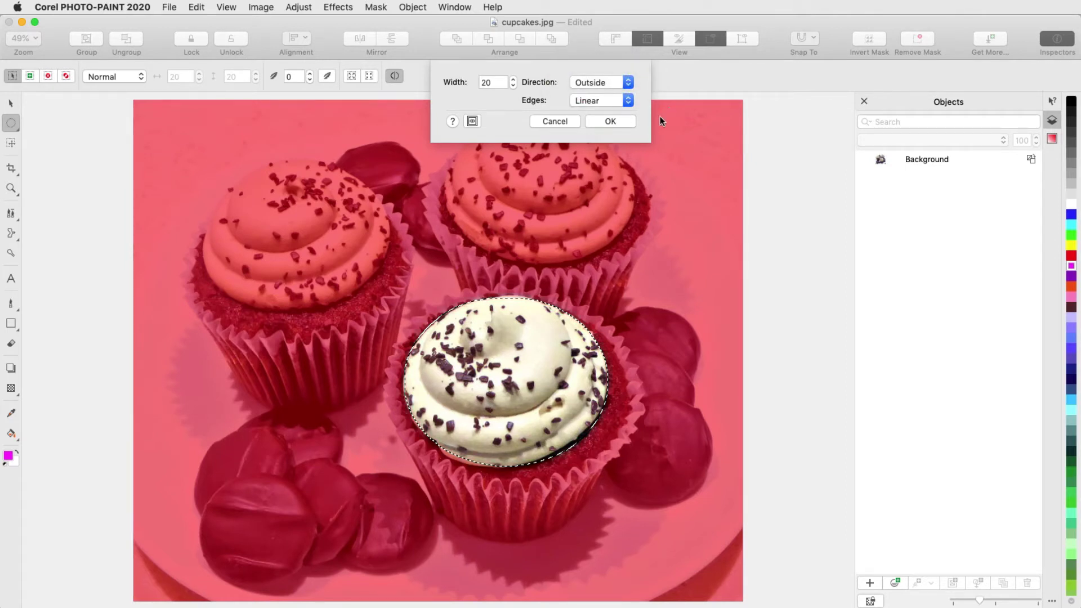
pyautogui.click(624, 123)
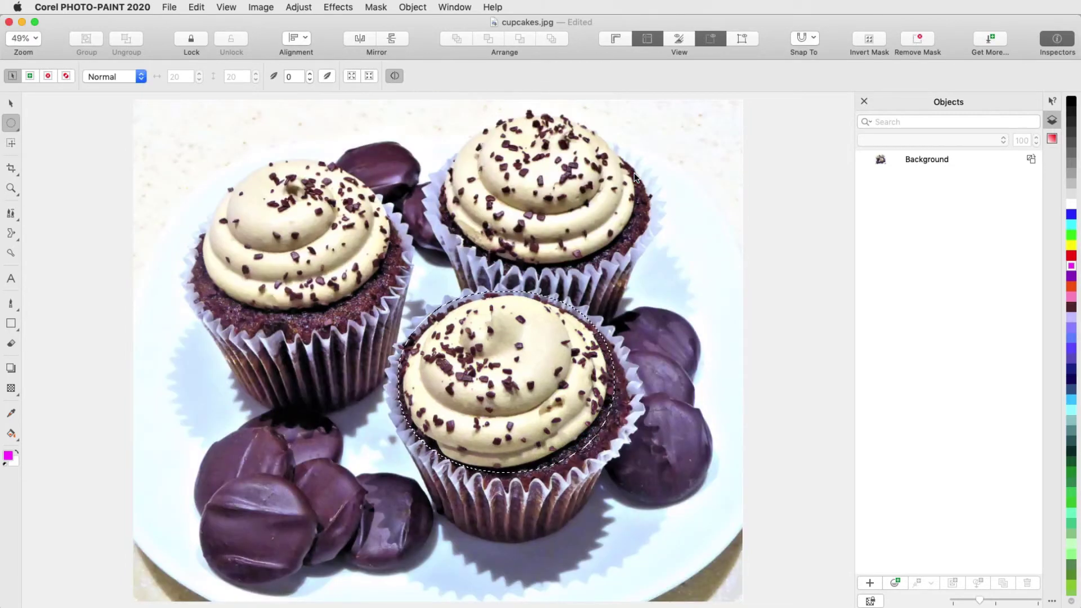
# Step: Add a teal Colorize lens (hue 183, higher saturation) and drag it onto the top-right cupcake
pyautogui.click(412, 7)
pyautogui.moveTo(445, 27)
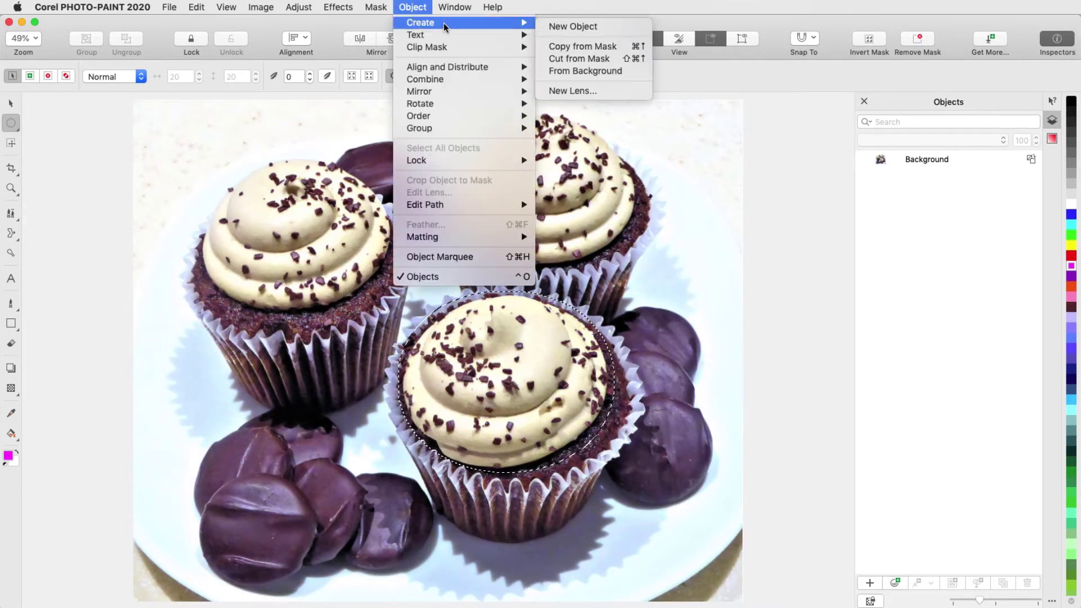
pyautogui.click(610, 93)
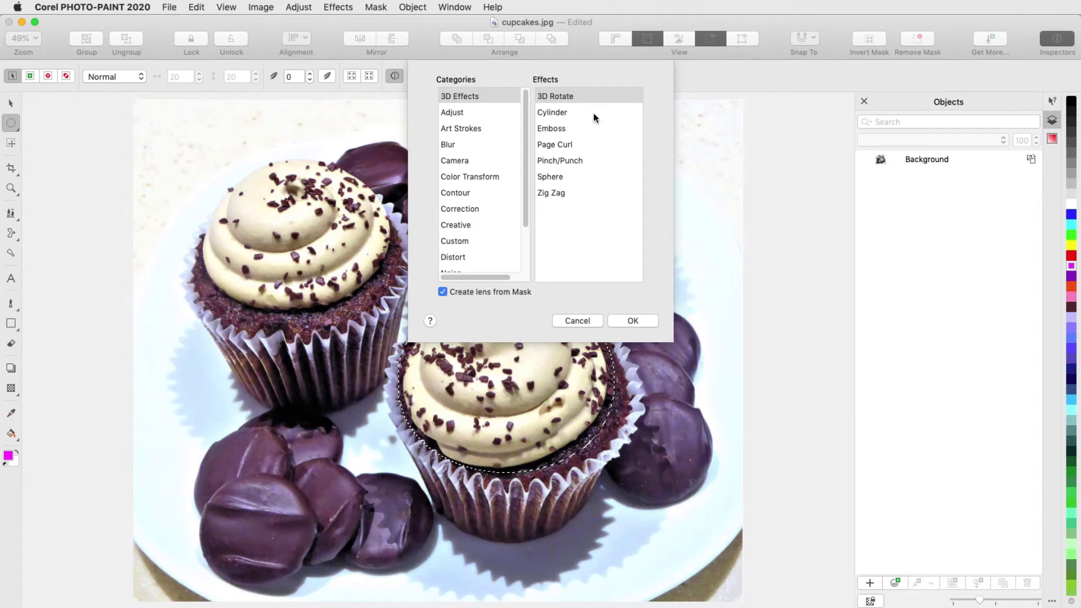
pyautogui.click(468, 160)
pyautogui.click(565, 97)
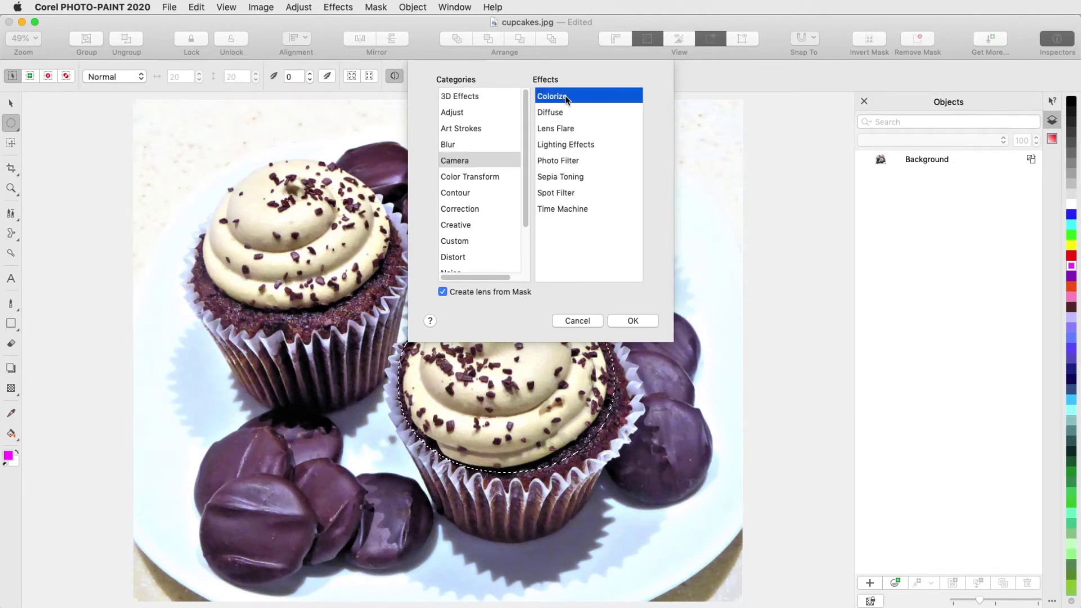
pyautogui.click(636, 320)
pyautogui.click(681, 210)
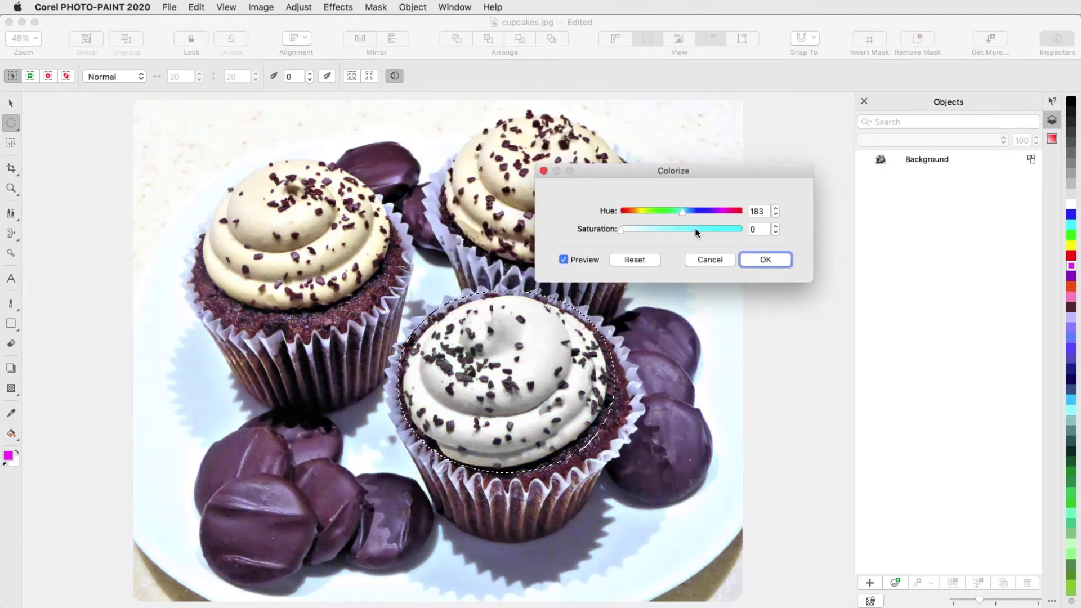
pyautogui.click(697, 230)
pyautogui.click(769, 259)
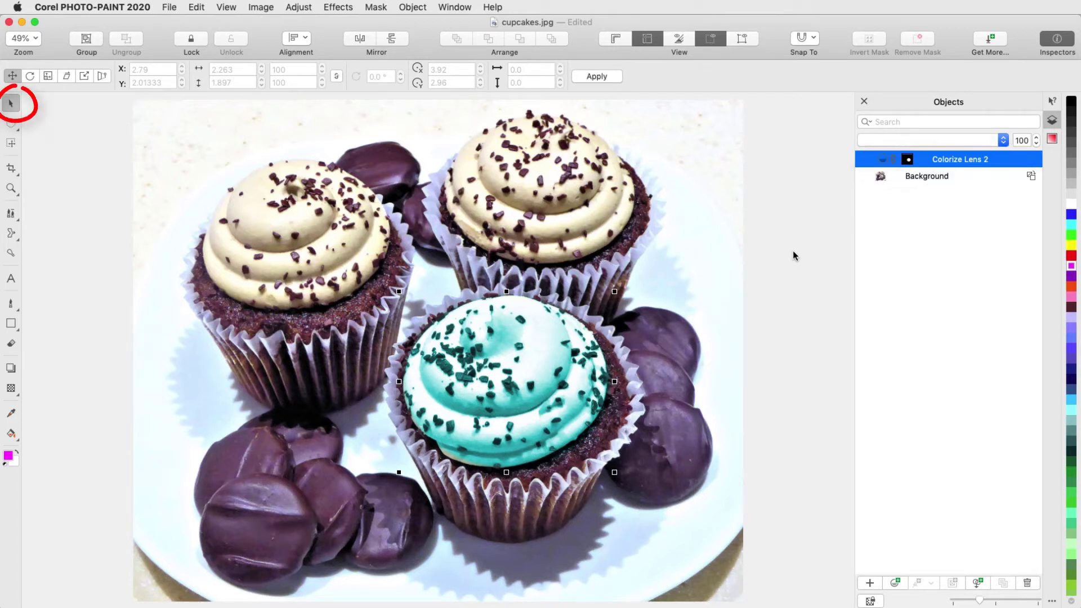
pyautogui.moveTo(501, 394); pyautogui.dragTo(522, 266)
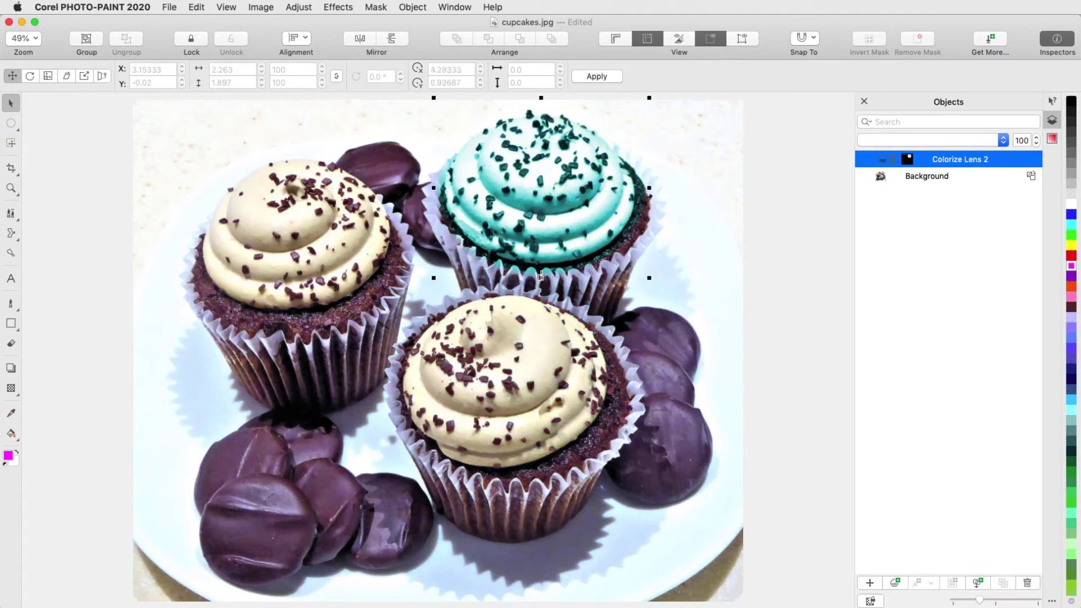
# Step: Copy and paste Colorize Lens 2, then move the duplicate onto the left cupcake
pyautogui.rightClick(938, 161)
pyautogui.click(818, 214)
pyautogui.rightClick(798, 201)
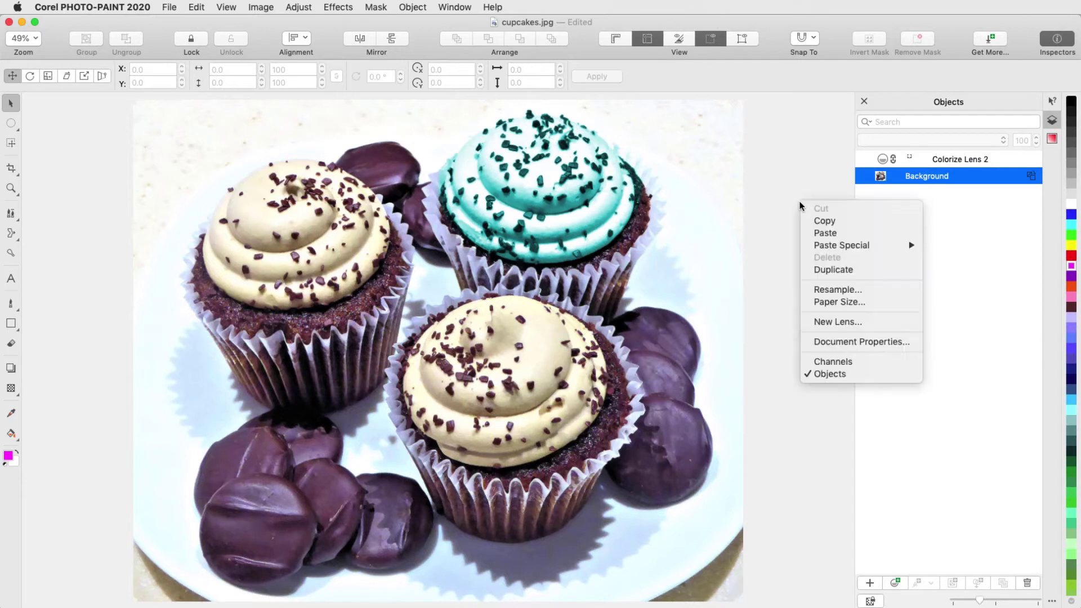
pyautogui.click(837, 234)
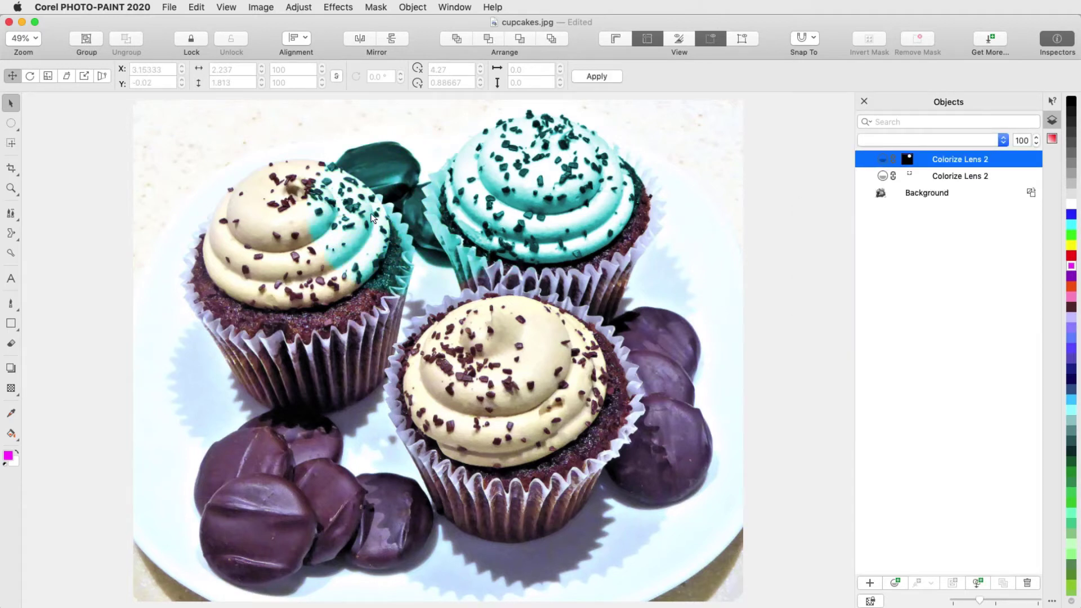
pyautogui.moveTo(297, 223); pyautogui.dragTo(297, 223)
# Step: Change the duplicate lens's hue from cyan to pink and deselect it
pyautogui.doubleClick(883, 162)
pyautogui.click(721, 211)
pyautogui.click(773, 258)
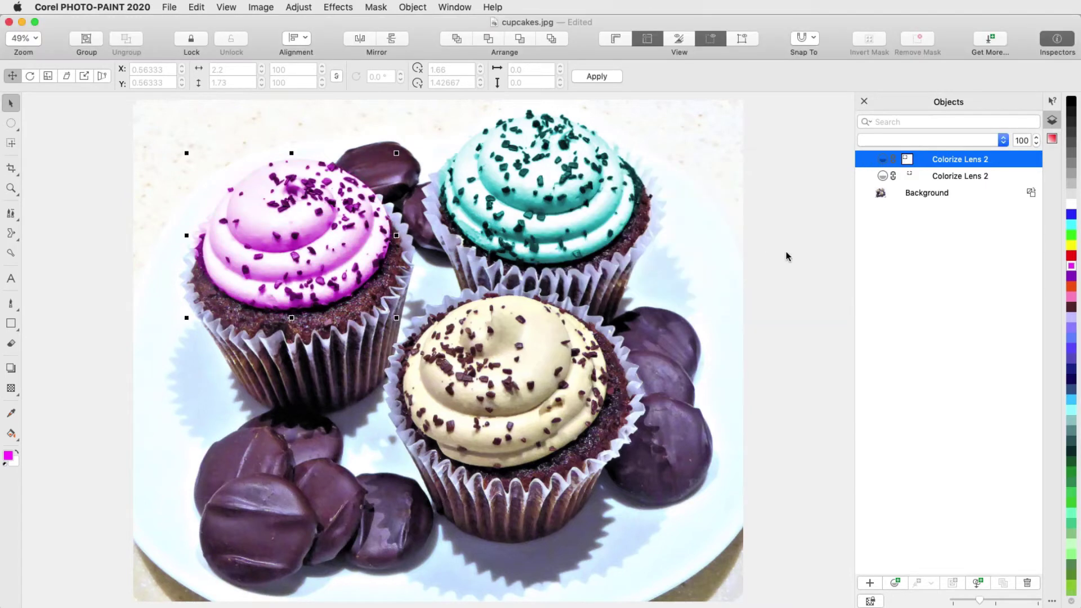
pyautogui.click(786, 257)
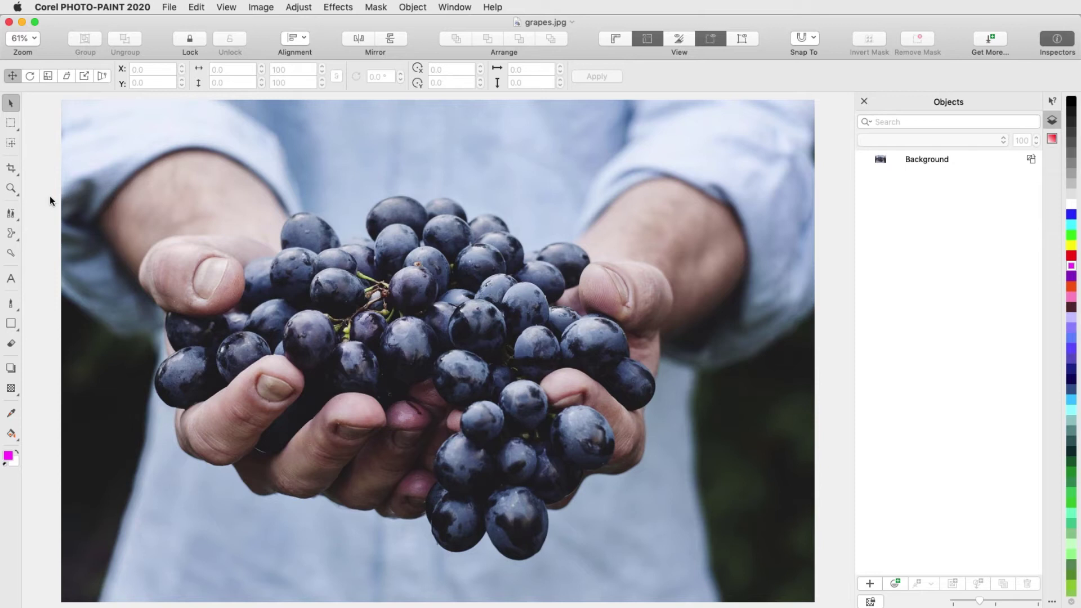
# Step: Smart-selection mask the grape bunch, extending it to the top and top-left grapes
pyautogui.click(19, 129)
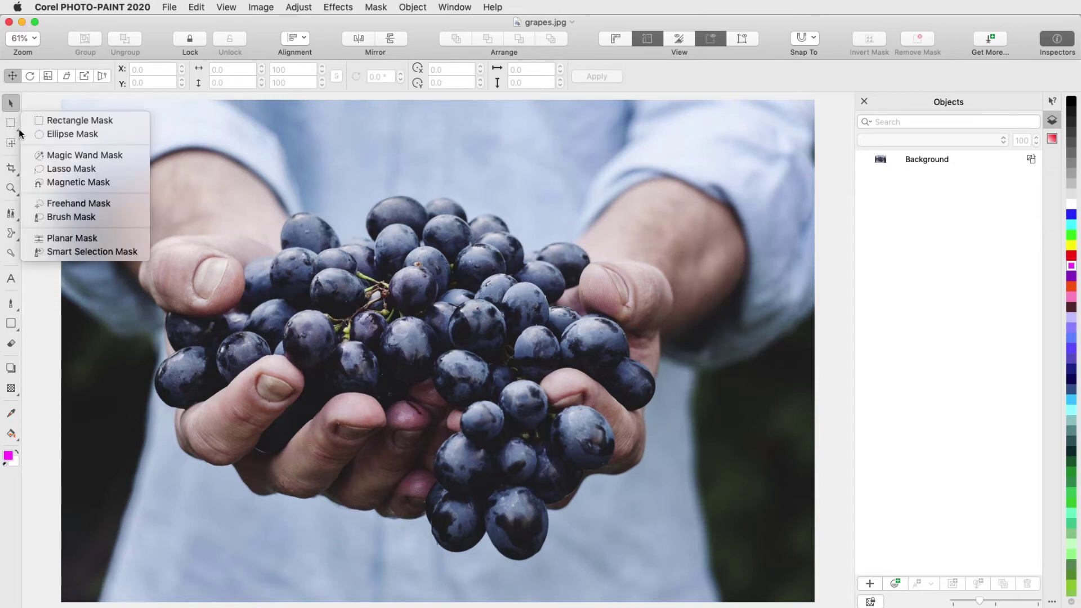
pyautogui.click(139, 252)
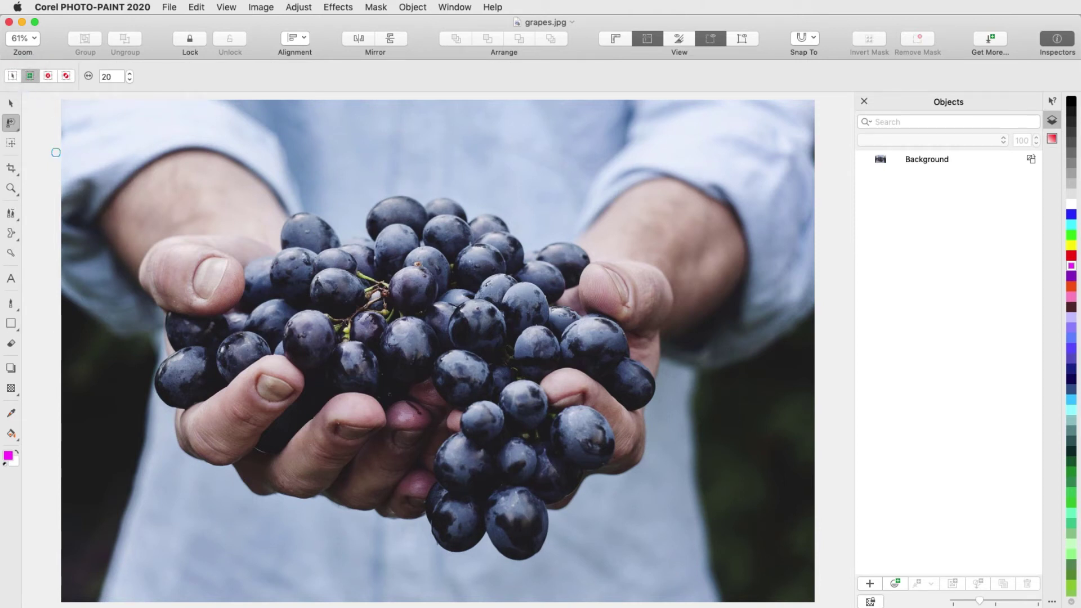
pyautogui.moveTo(179, 374)
pyautogui.mouseDown()
pyautogui.moveTo(292, 308)
pyautogui.moveTo(326, 261)
pyautogui.moveTo(465, 241)
pyautogui.moveTo(467, 286)
pyautogui.moveTo(427, 335)
pyautogui.moveTo(591, 346)
pyautogui.moveTo(485, 378)
pyautogui.moveTo(479, 498)
pyautogui.moveTo(543, 433)
pyautogui.moveTo(528, 410)
pyautogui.mouseUp()
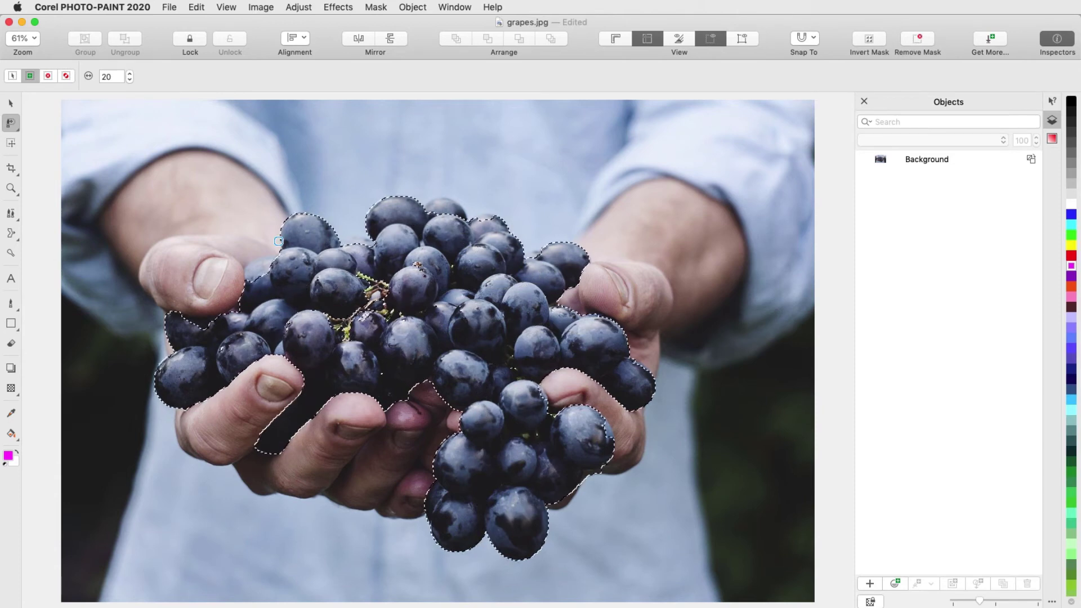
pyautogui.click(438, 206)
pyautogui.click(252, 275)
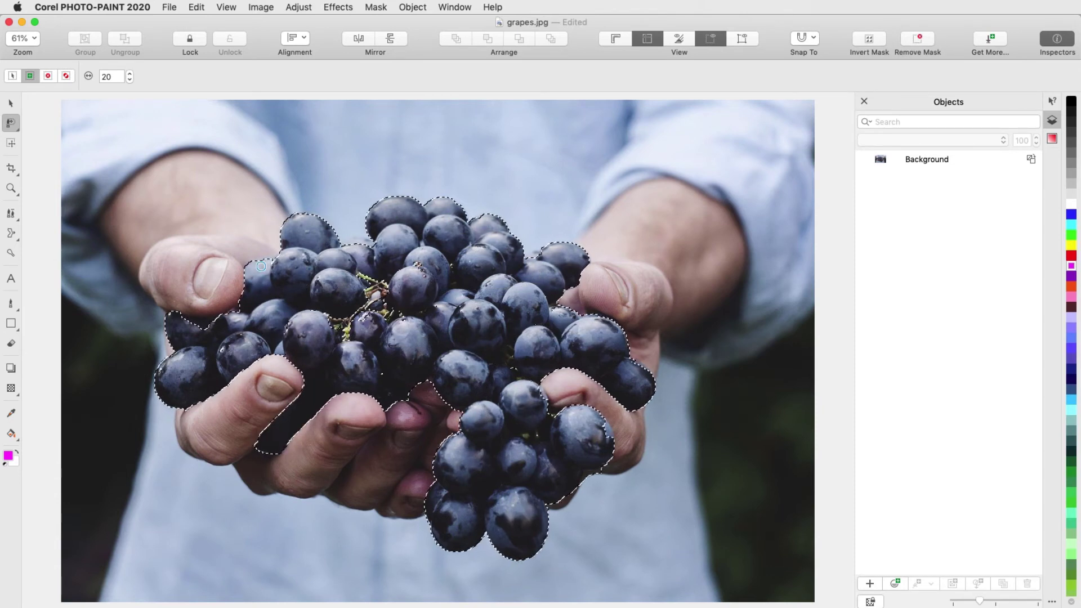
# Step: Remove the holes from the grape mask
pyautogui.click(375, 7)
pyautogui.moveTo(479, 141)
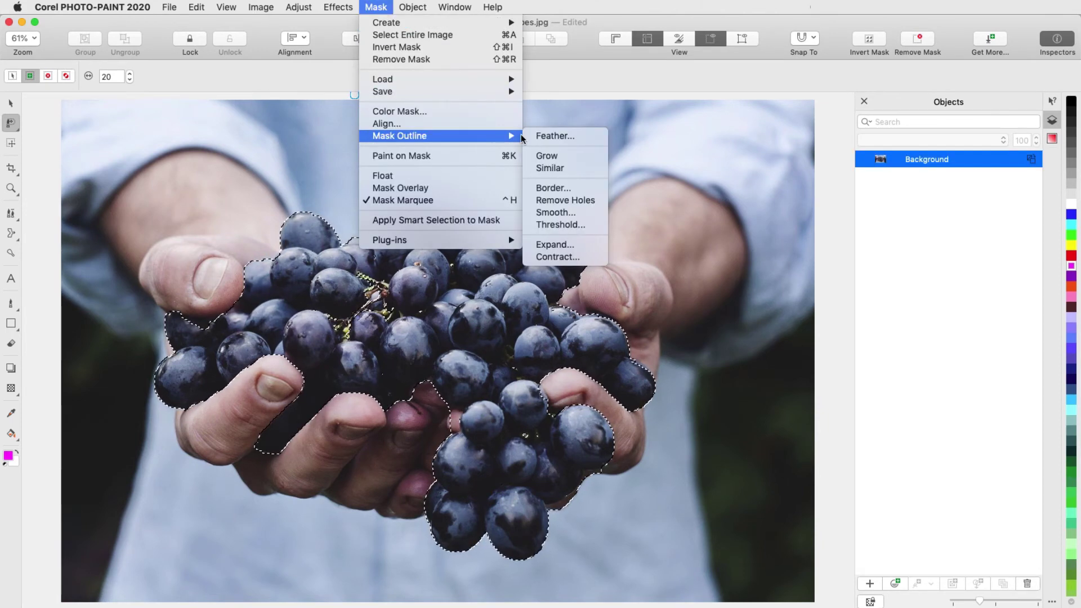
pyautogui.click(600, 201)
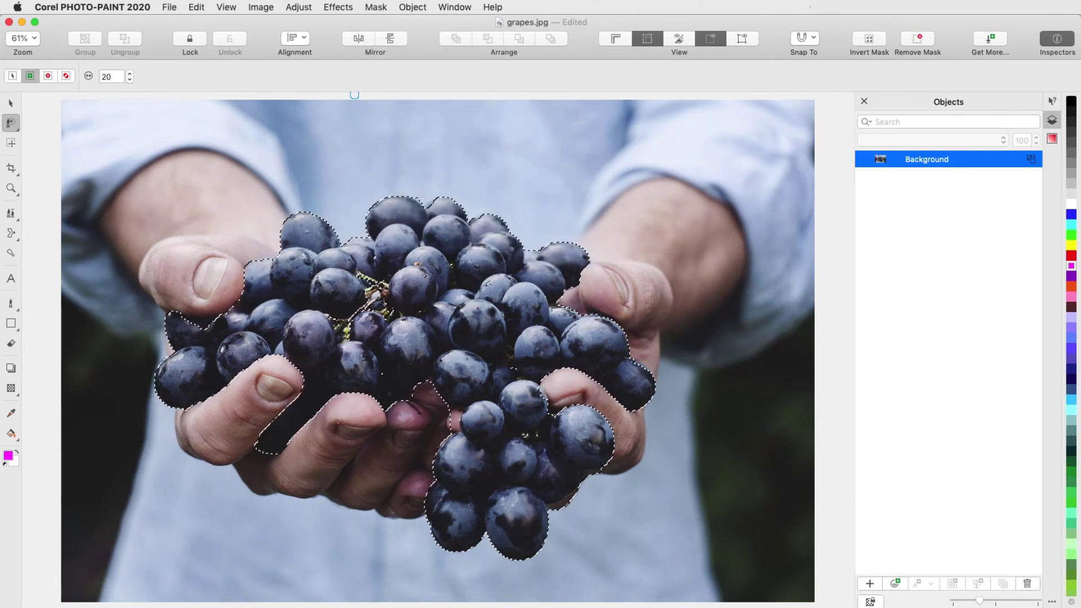
# Step: Set a mask feather of width 15 with direction Inside
pyautogui.click(375, 6)
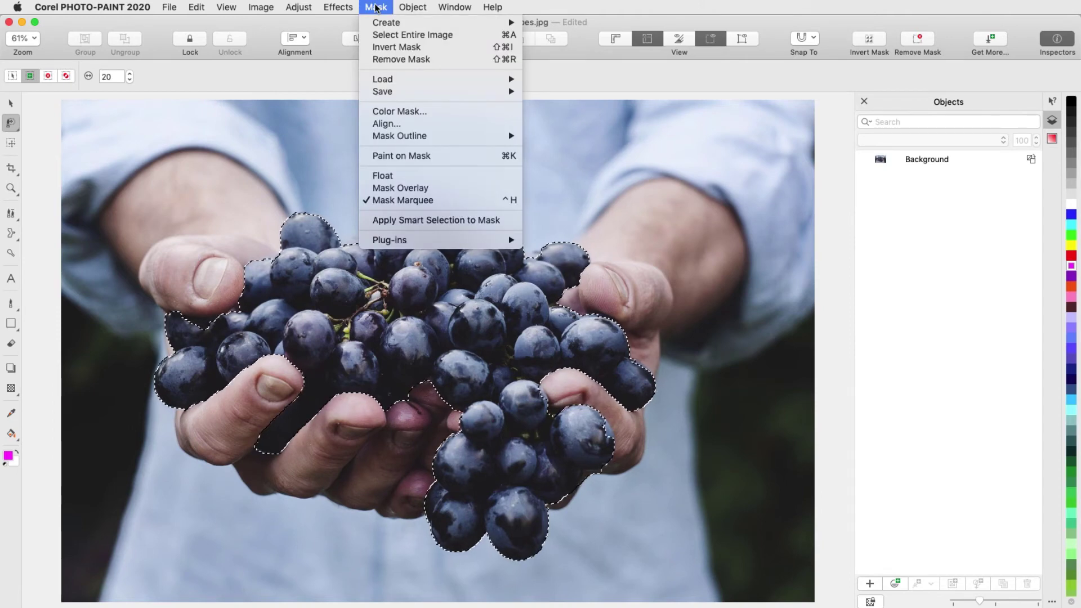
pyautogui.moveTo(484, 135)
pyautogui.click(553, 137)
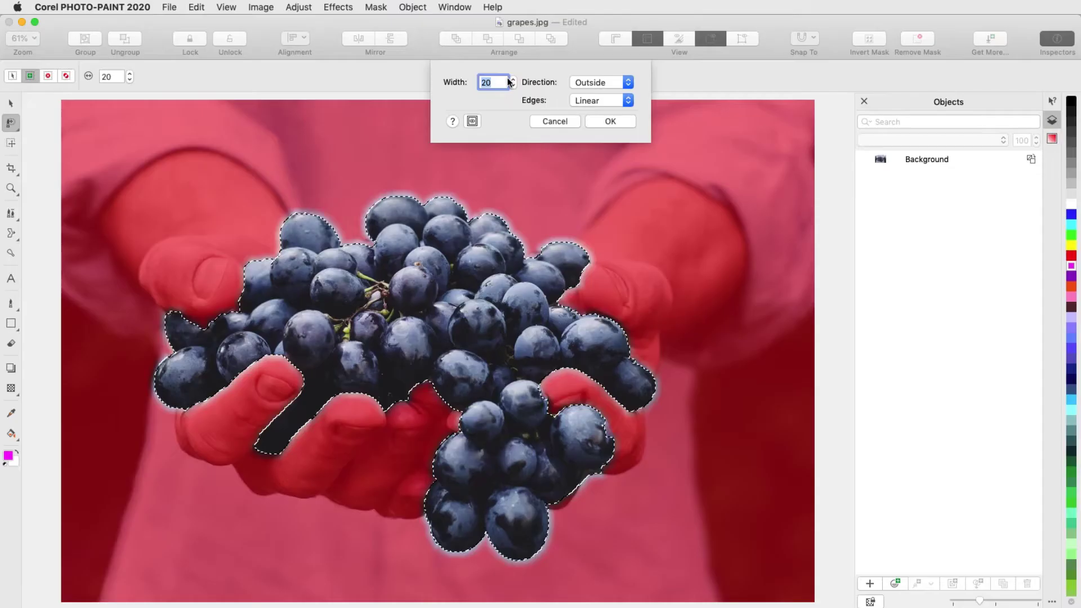
pyautogui.write('15')
pyautogui.click(575, 83)
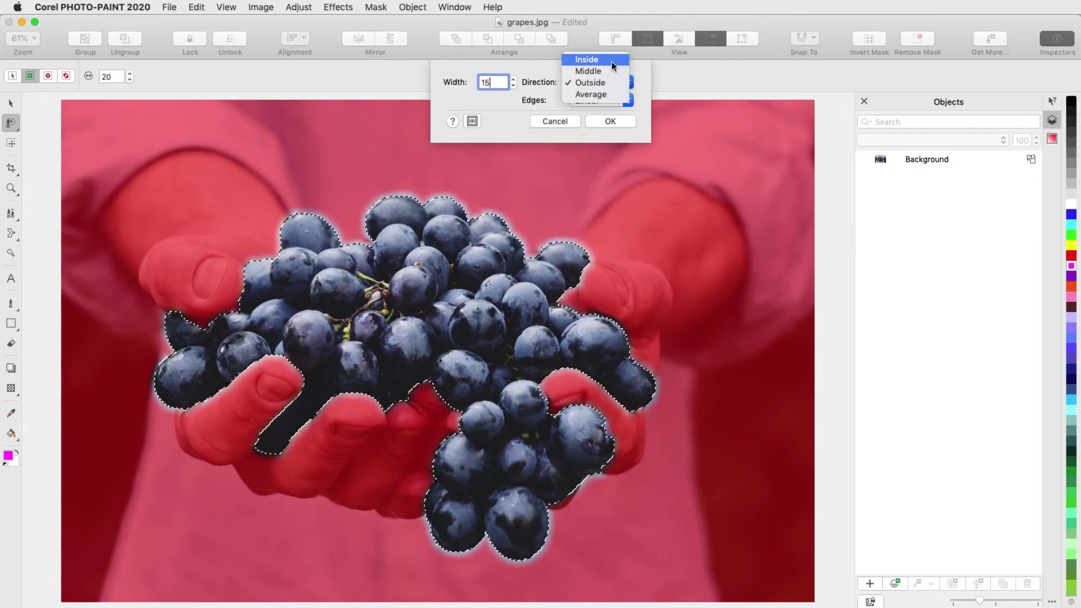
pyautogui.click(611, 59)
# Step: Apply the feather and create a Pointillist lens over the grapes with dot size 6
pyautogui.click(610, 121)
pyautogui.click(895, 584)
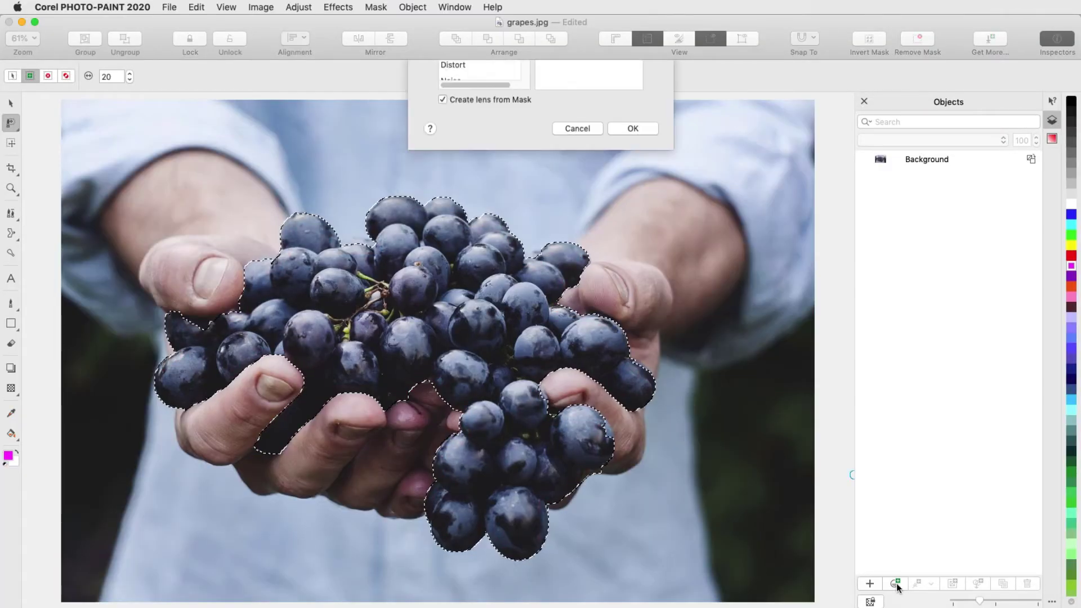
pyautogui.click(460, 128)
pyautogui.click(598, 241)
pyautogui.click(633, 320)
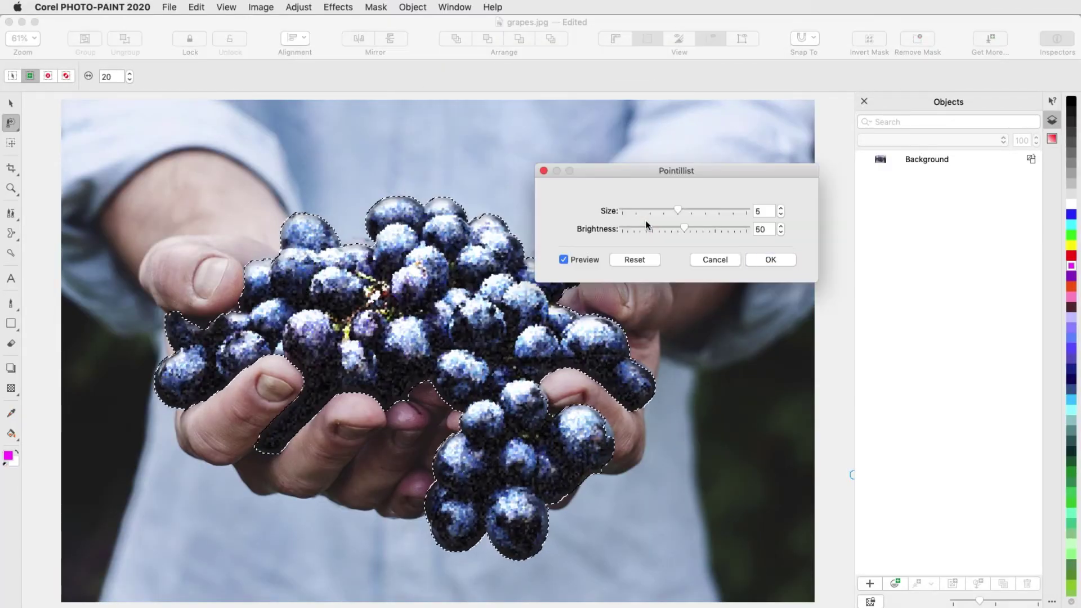
pyautogui.moveTo(698, 210); pyautogui.dragTo(712, 207)
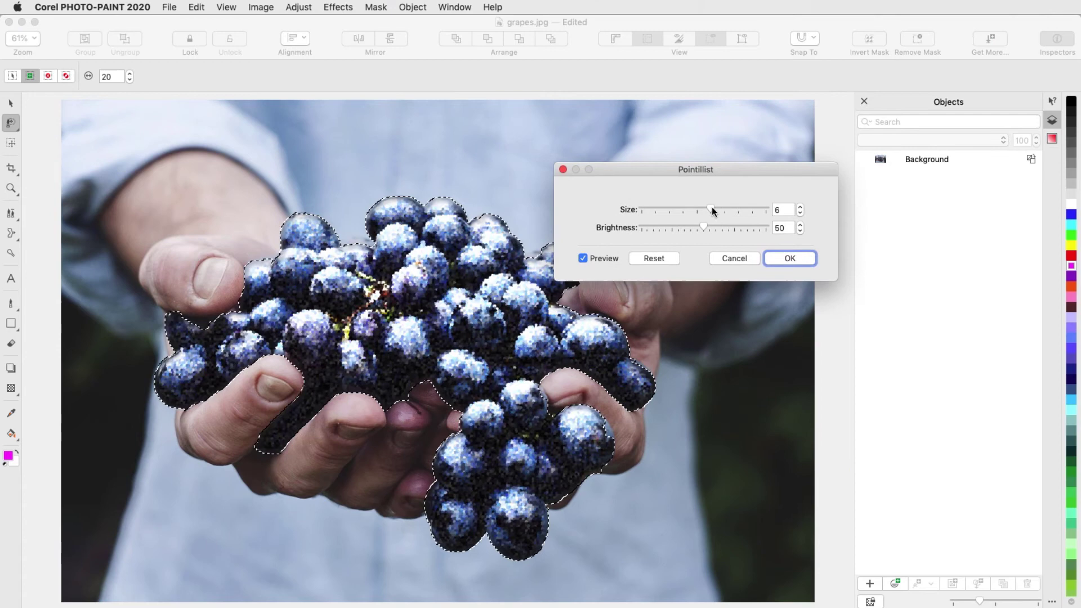
pyautogui.click(800, 257)
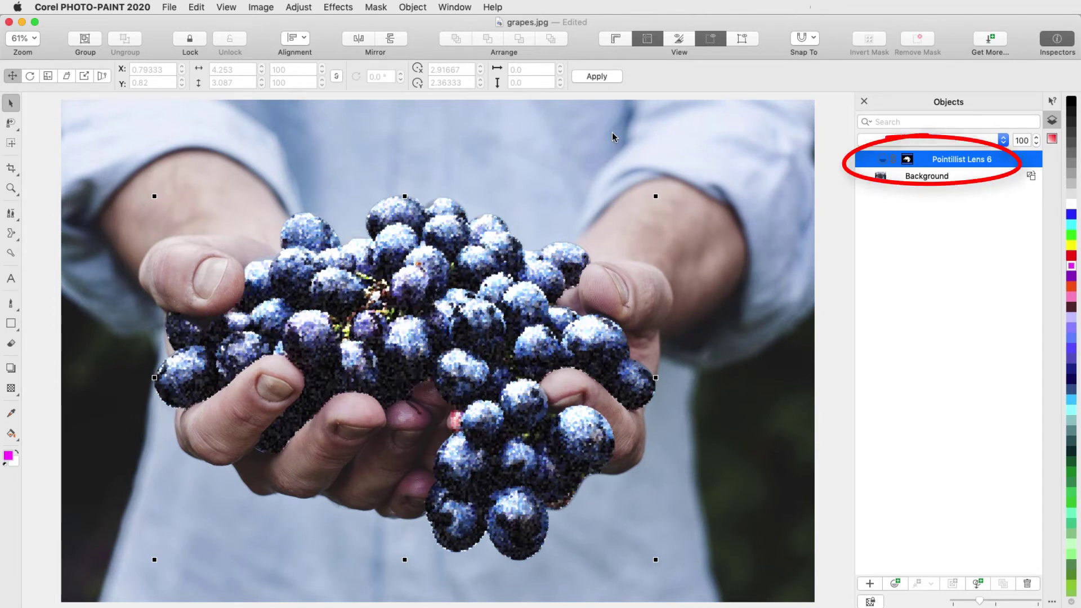
# Step: Load the Pointillist Lens 6 clip mask around the grapes
pyautogui.click(376, 7)
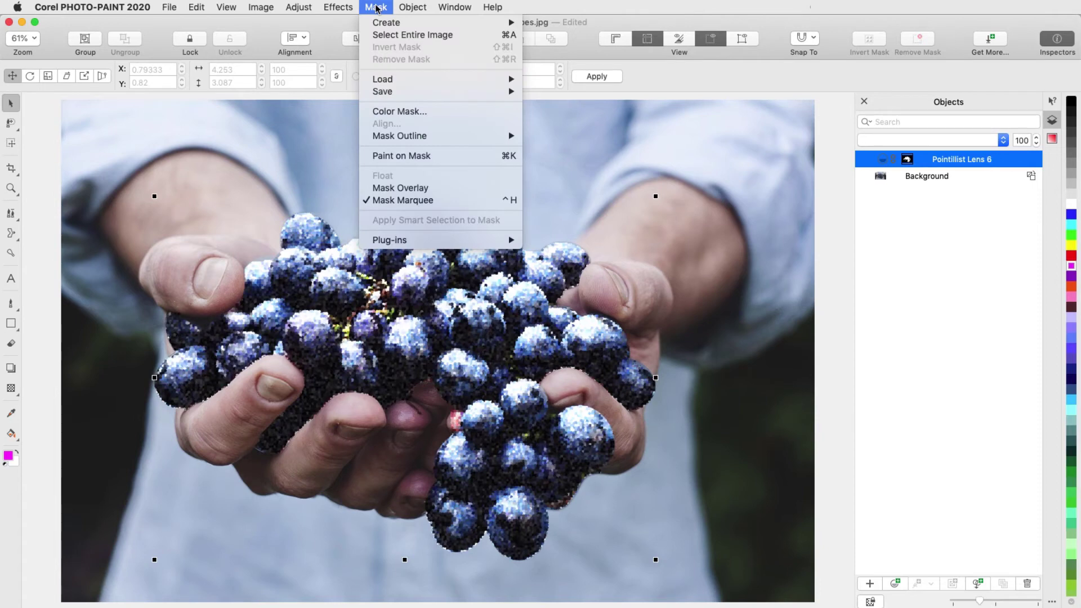
pyautogui.moveTo(453, 80)
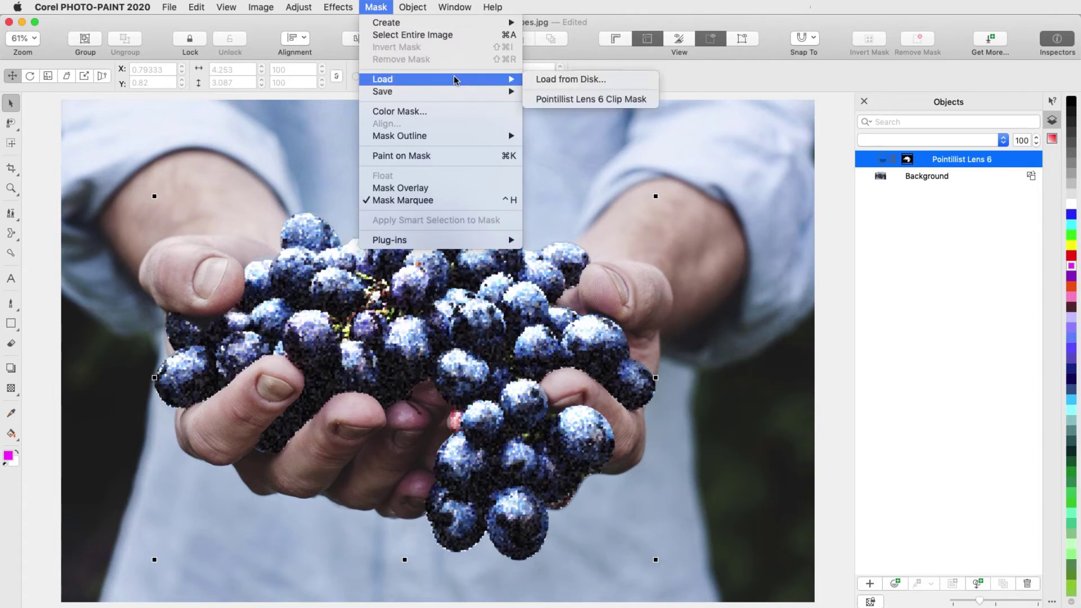
pyautogui.click(608, 98)
# Step: Add a Distort > Wet Paint lens from the grapes mask with default settings
pyautogui.click(890, 582)
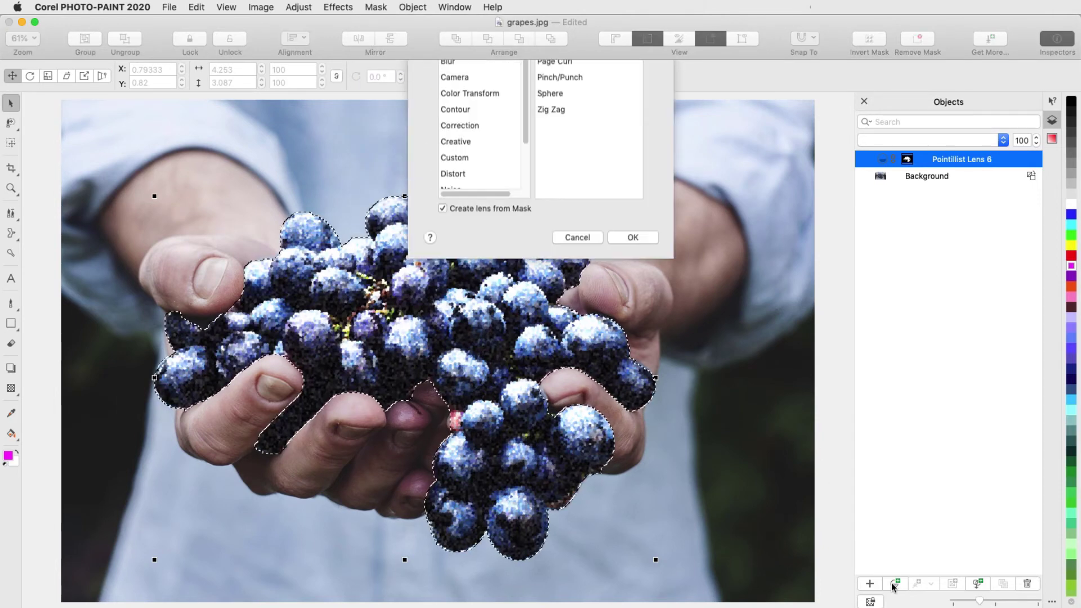
pyautogui.click(453, 257)
pyautogui.click(555, 241)
pyautogui.doubleClick(555, 242)
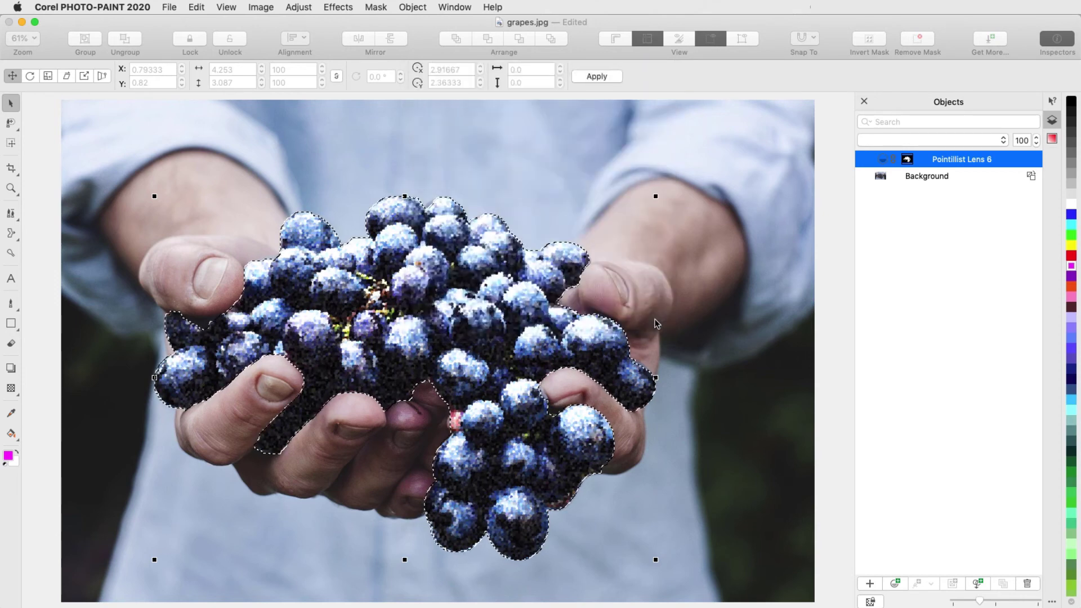
pyautogui.click(761, 259)
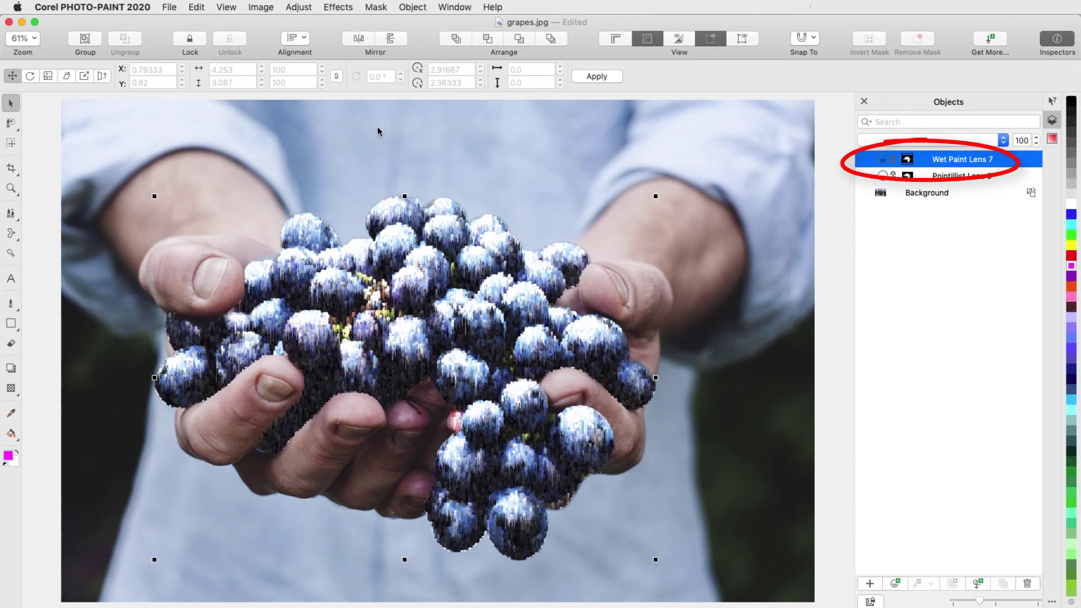
# Step: Load the Wet Paint Lens 7 clip mask and invert it to cover the background
pyautogui.click(376, 7)
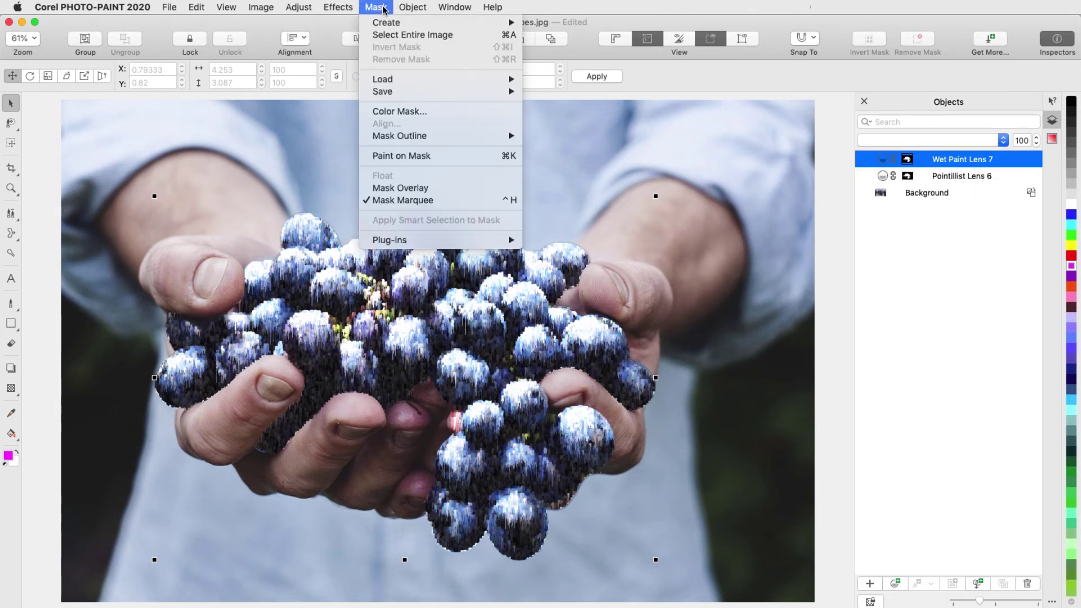
pyautogui.moveTo(506, 80)
pyautogui.click(556, 100)
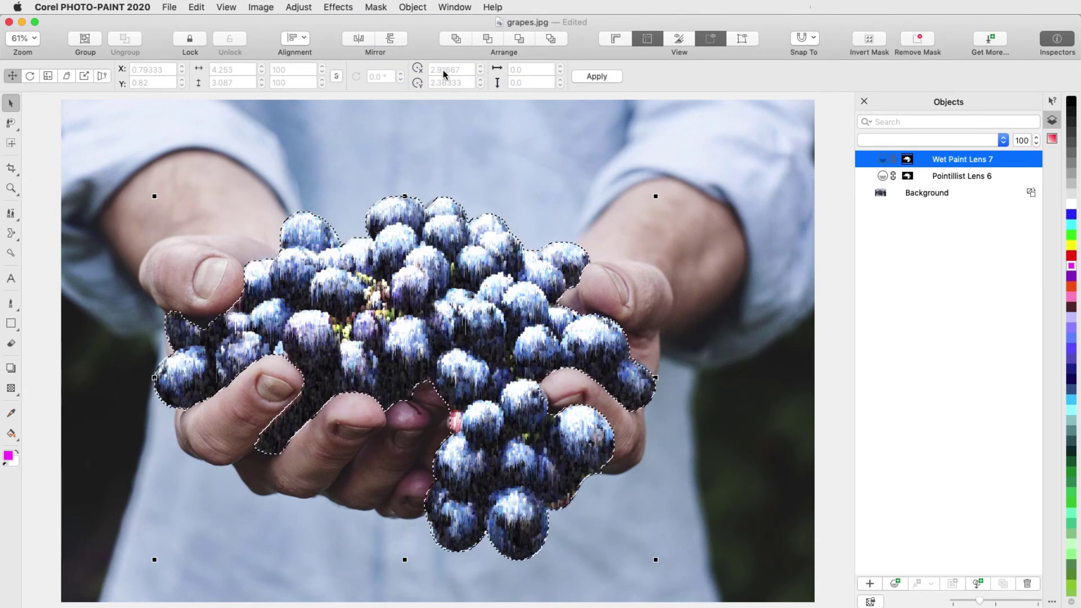
pyautogui.click(376, 7)
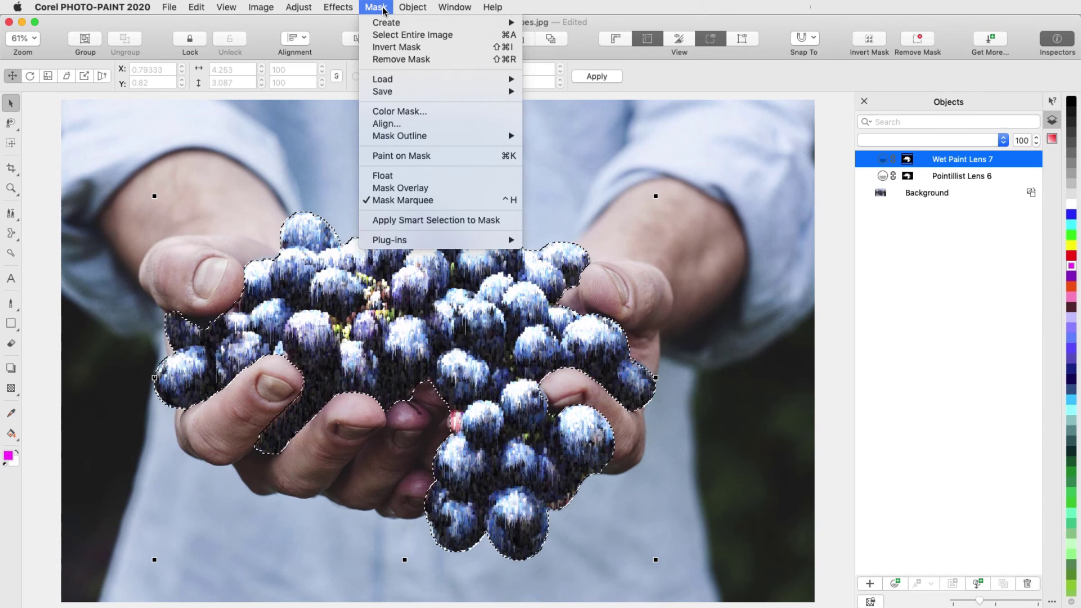
pyautogui.click(396, 48)
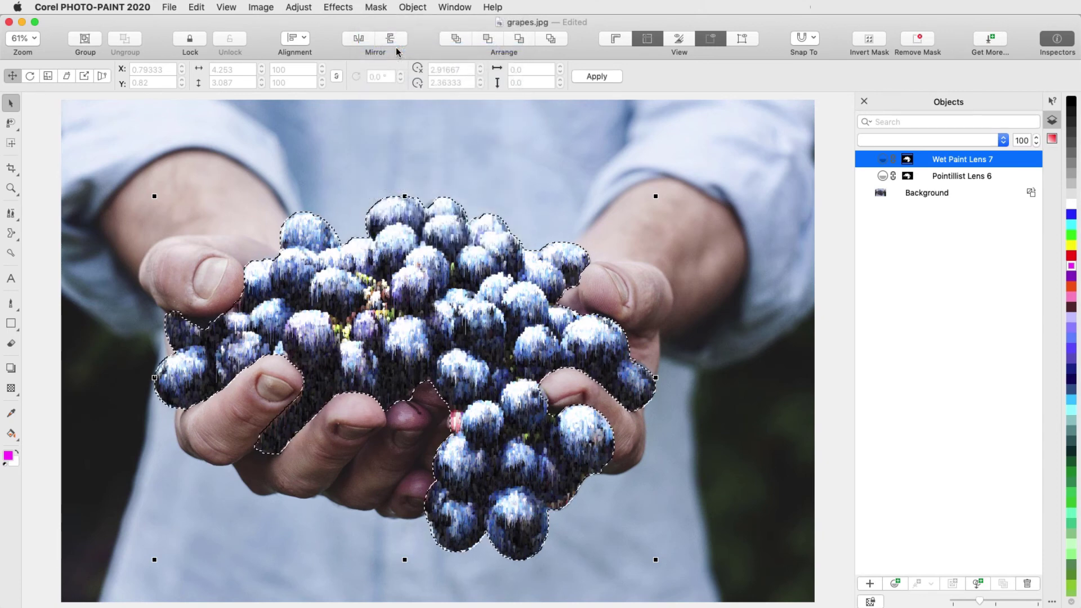
# Step: Add a Camera > Sepia Toning lens on the background mask with default settings
pyautogui.click(898, 584)
pyautogui.click(501, 161)
pyautogui.click(551, 178)
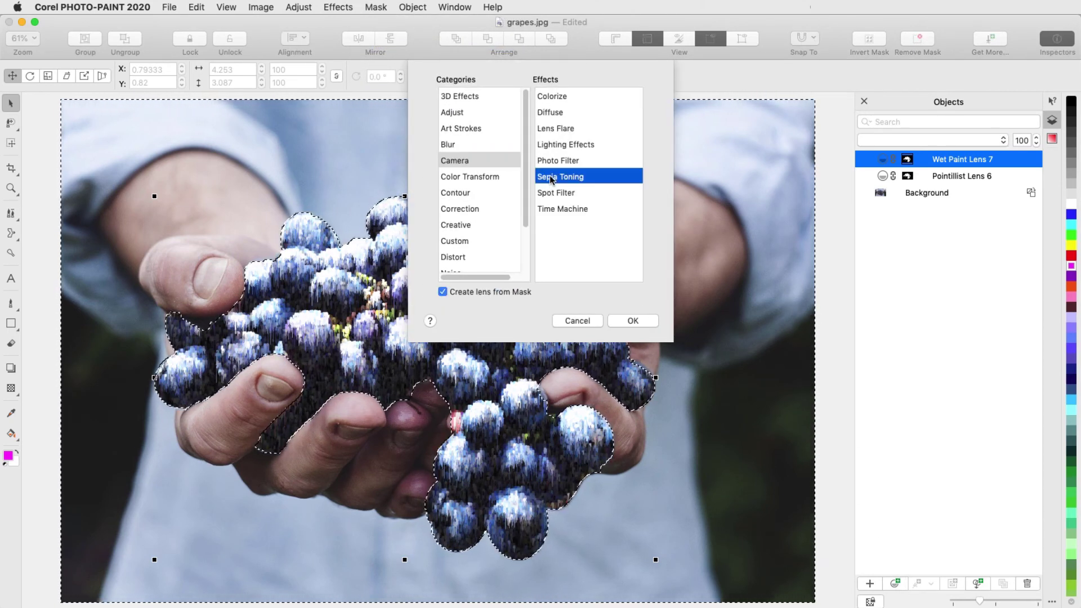
pyautogui.click(630, 321)
pyautogui.click(802, 241)
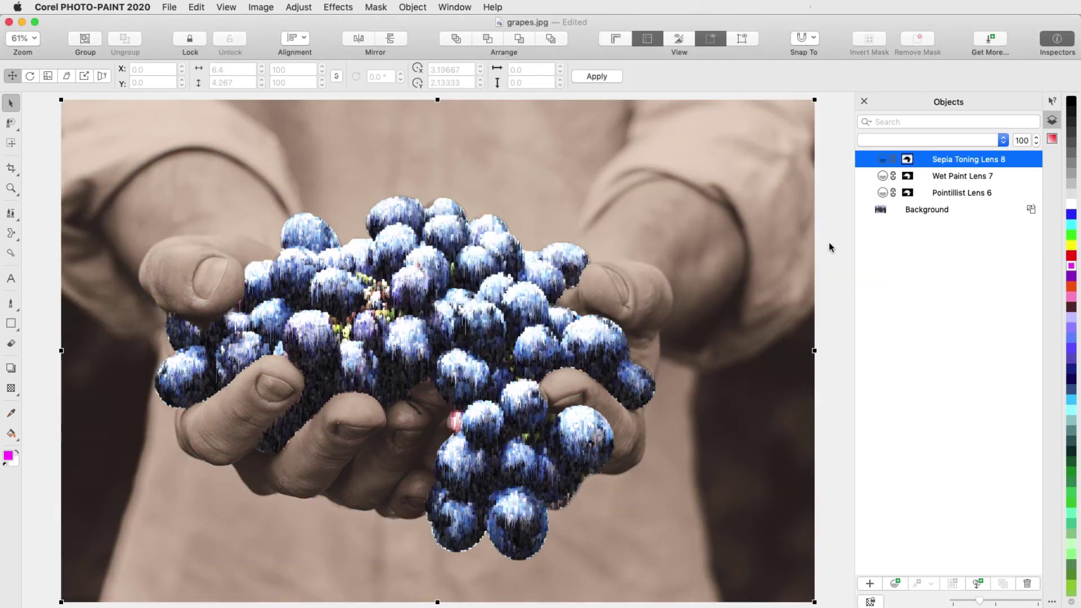
# Step: Hide the Wet Paint and Pointillist lenses and load the Pointillist Lens 6 clip mask
pyautogui.moveTo(1021, 179)
pyautogui.click(1021, 176)
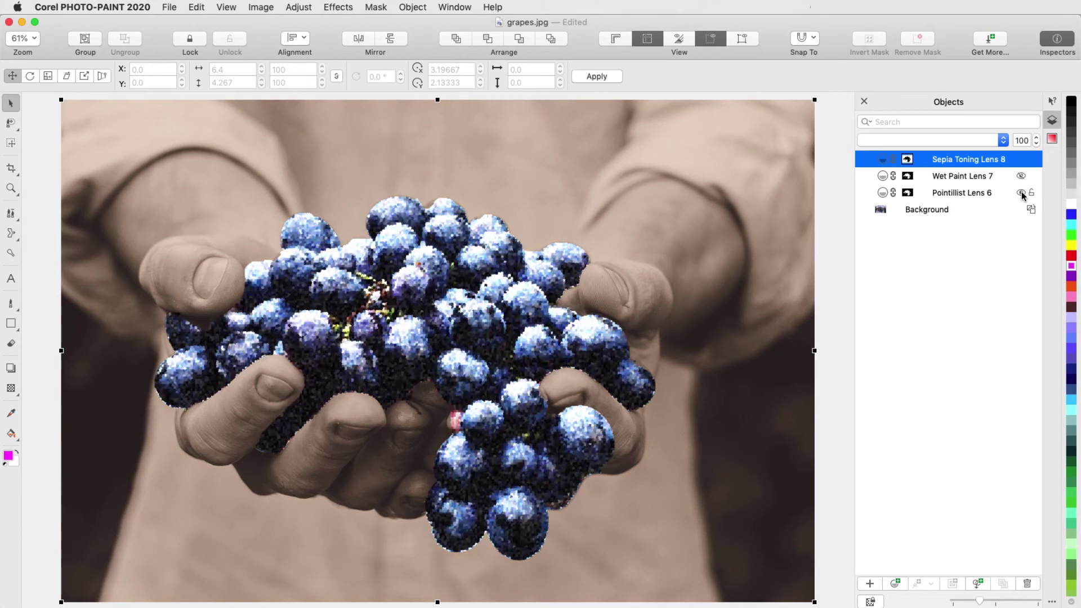
pyautogui.click(1020, 193)
pyautogui.click(981, 191)
pyautogui.click(383, 8)
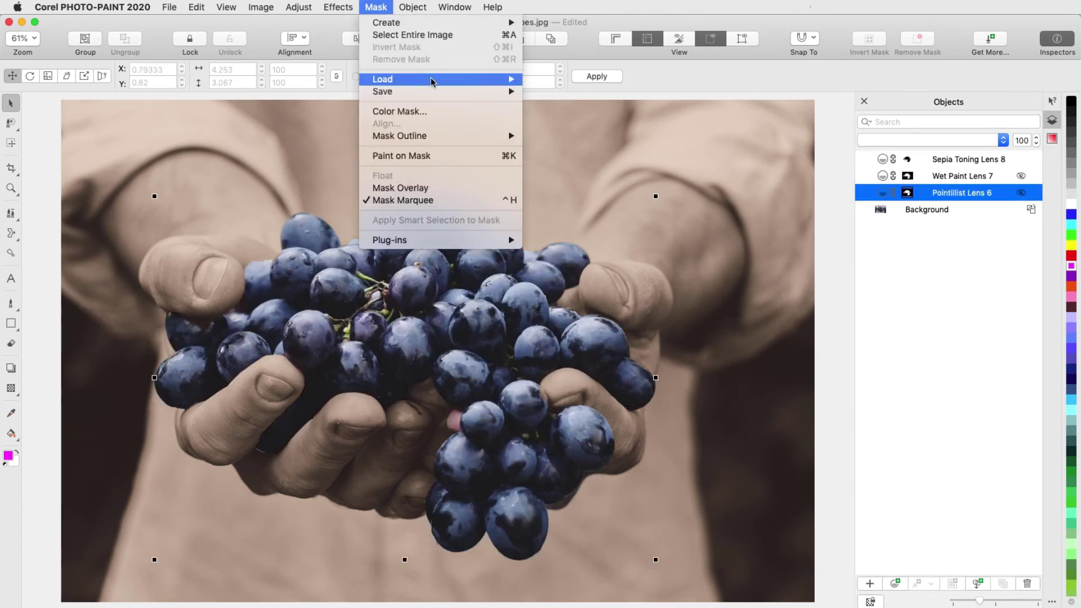
pyautogui.click(560, 95)
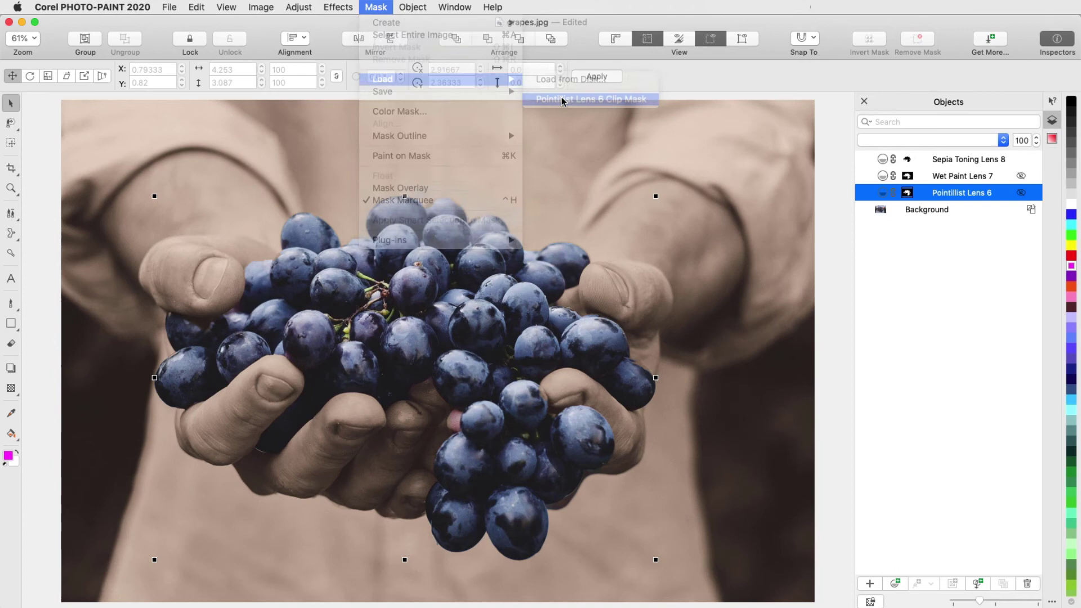
# Step: Add a Hue/Saturation/Lightness lens shifting the grapes' hue to purple
pyautogui.click(895, 583)
pyautogui.click(473, 108)
pyautogui.click(582, 258)
pyautogui.click(630, 318)
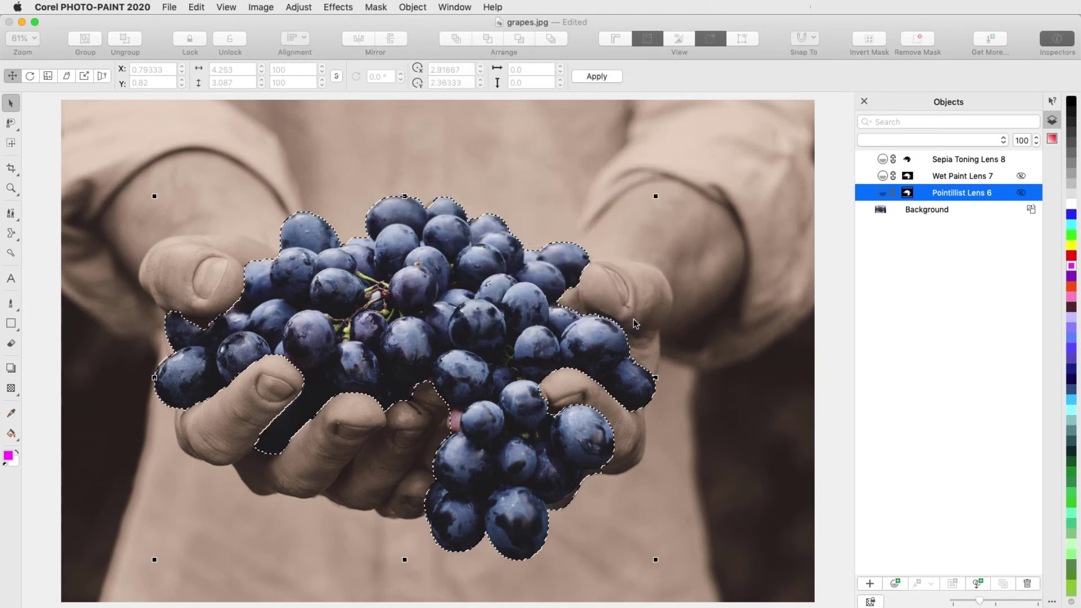
pyautogui.moveTo(769, 306); pyautogui.dragTo(772, 315)
pyautogui.click(836, 369)
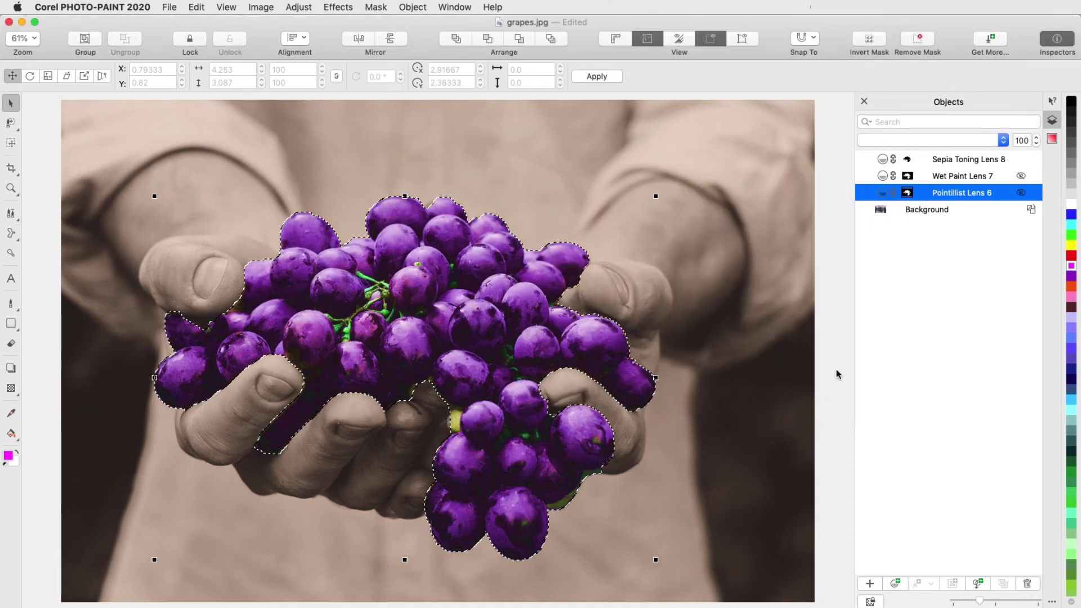
# Step: Keep the Pointillist lens hidden and show the Wet Paint lens again
pyautogui.click(1021, 210)
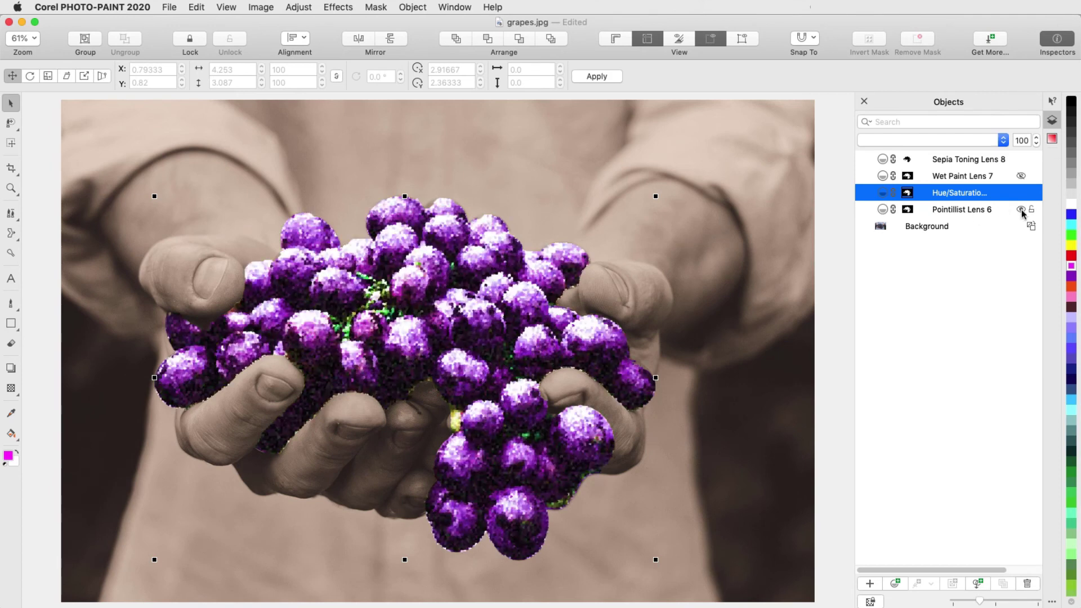
pyautogui.click(1021, 210)
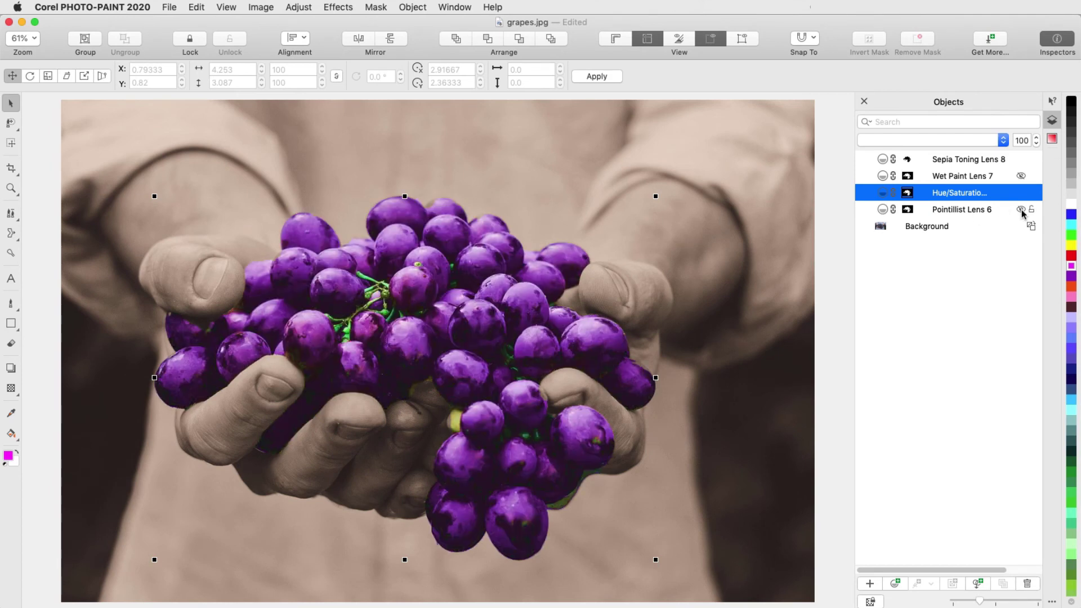
pyautogui.click(1021, 176)
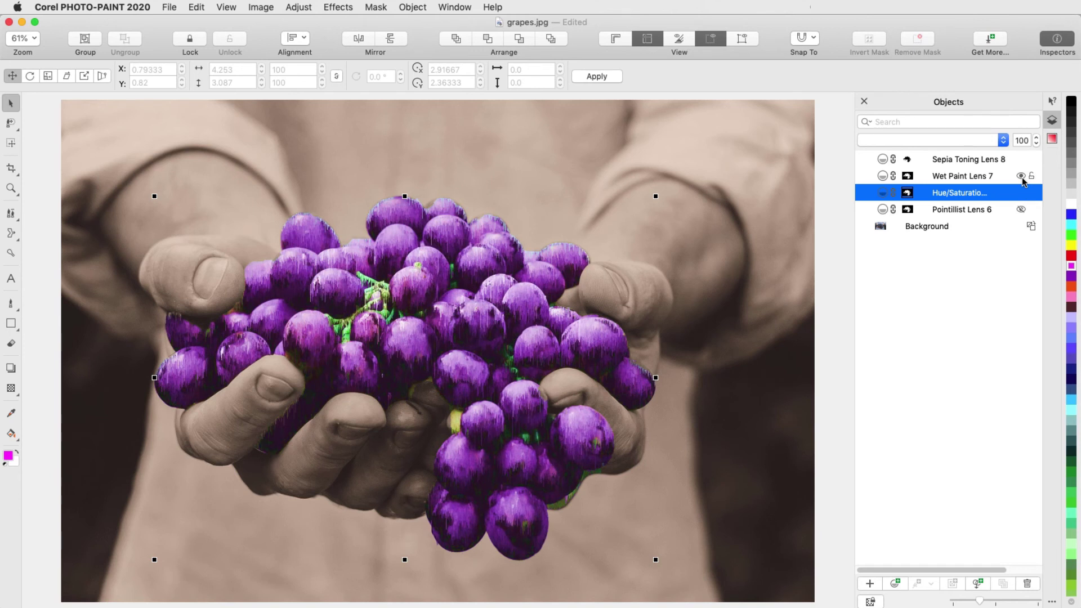
pyautogui.click(834, 313)
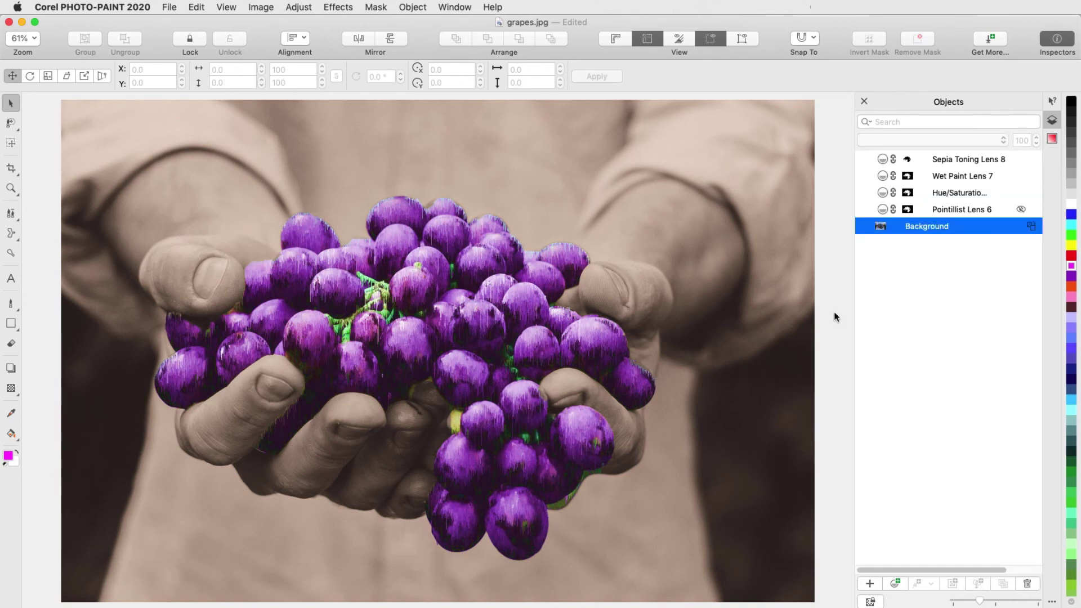